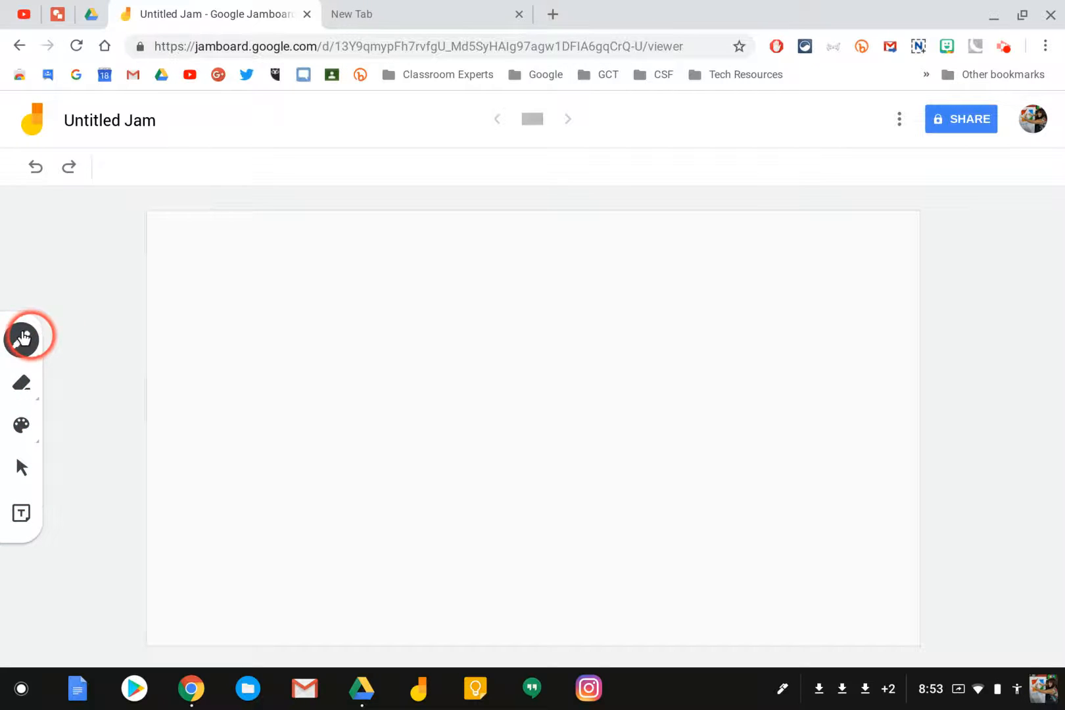
- Handwrite the first name in black with the thin Pen on the upper left of the blank frame
{"action": "left_click", "coordinate": [23, 338]}
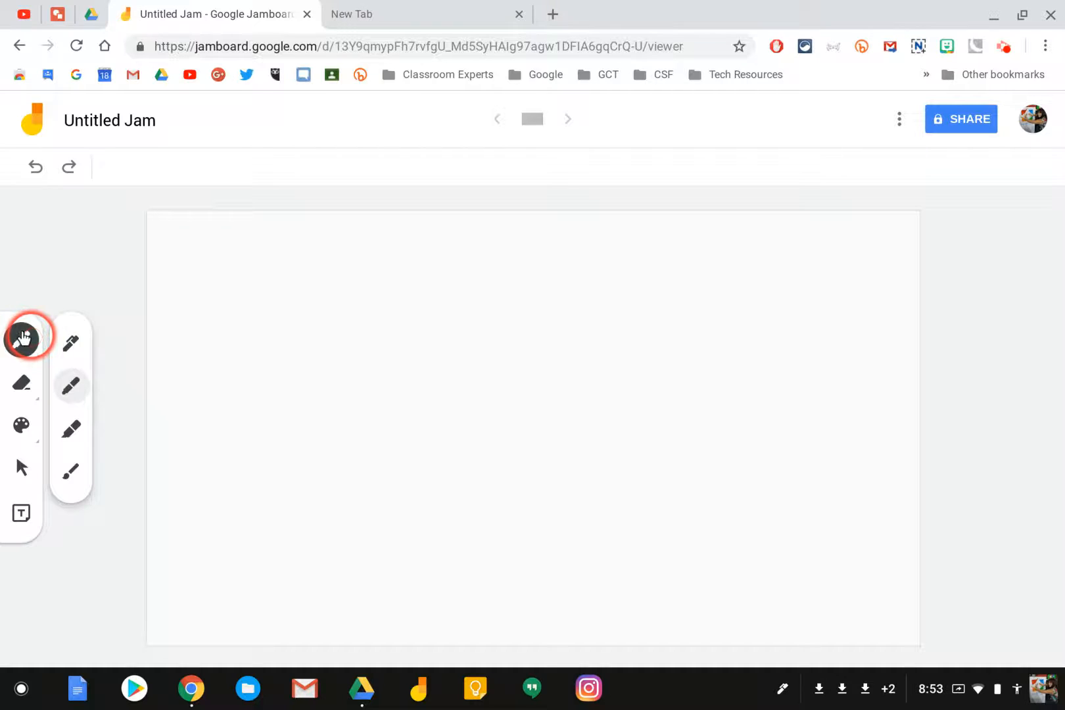
{"action": "left_click", "coordinate": [61, 346]}
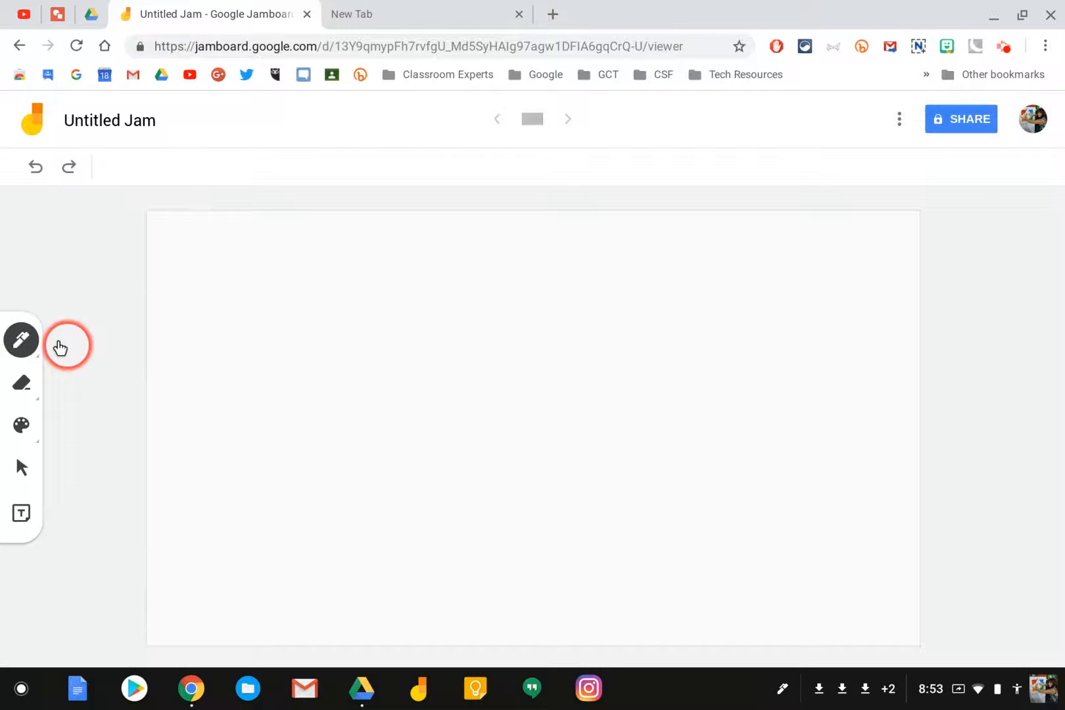
{"action": "left_click_drag", "start_coordinate": [243, 257], "coordinate": [244, 340]}
{"action": "mouse_move", "coordinate": [279, 240]}
{"action": "left_mouse_down"}
{"action": "mouse_move", "coordinate": [275, 339]}
{"action": "mouse_move", "coordinate": [432, 317]}
{"action": "left_mouse_up"}
{"action": "left_click", "coordinate": [334, 244]}
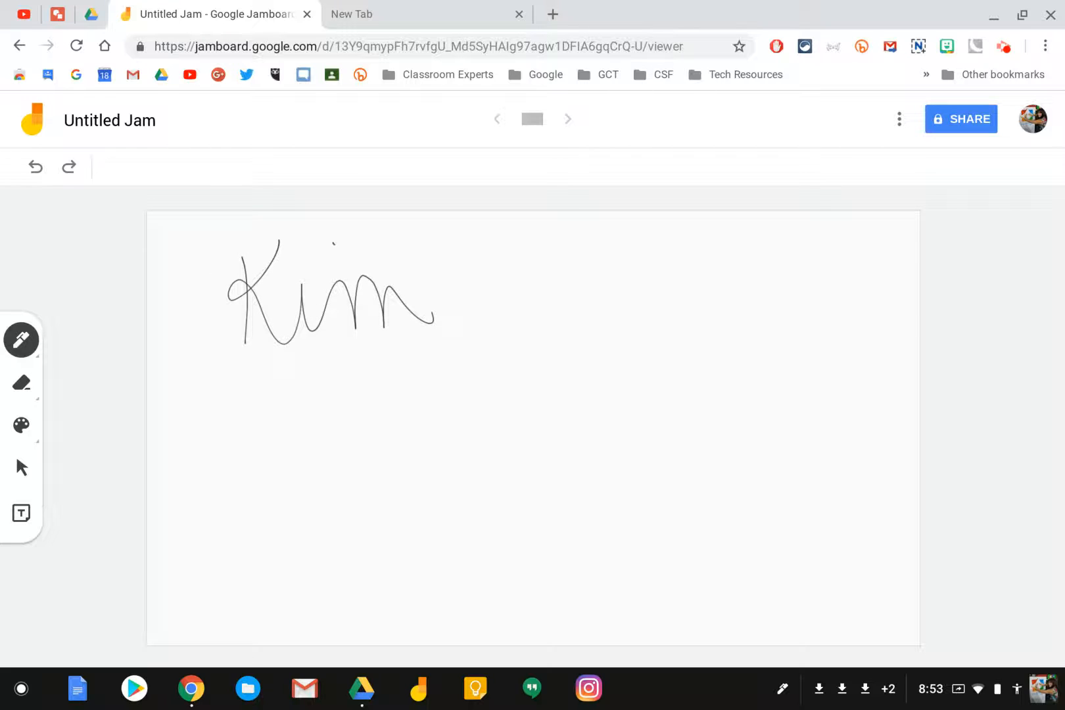
- Handwrite the first name again on the upper right of the frame with the Pen, and erase that second copy
{"action": "left_click_drag", "start_coordinate": [611, 252], "coordinate": [620, 334]}
{"action": "mouse_move", "coordinate": [640, 241]}
{"action": "left_mouse_down"}
{"action": "mouse_move", "coordinate": [594, 283]}
{"action": "mouse_move", "coordinate": [696, 270]}
{"action": "mouse_move", "coordinate": [791, 299]}
{"action": "mouse_move", "coordinate": [794, 281]}
{"action": "left_mouse_up"}
{"action": "left_click", "coordinate": [683, 235]}
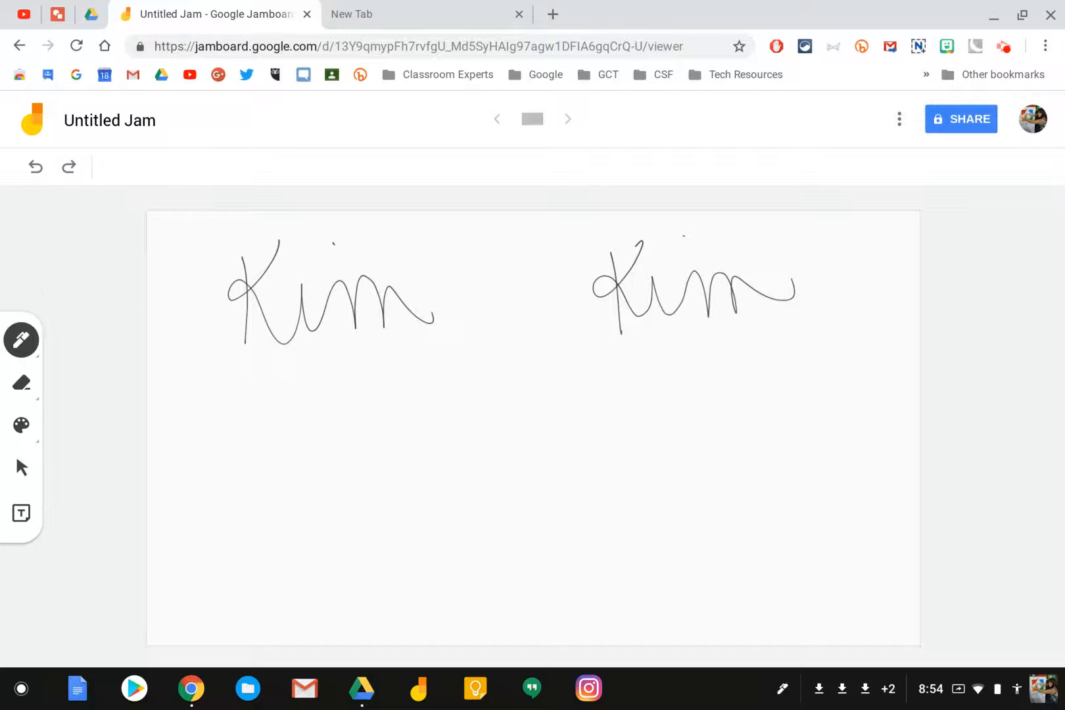
{"action": "left_click", "coordinate": [16, 382]}
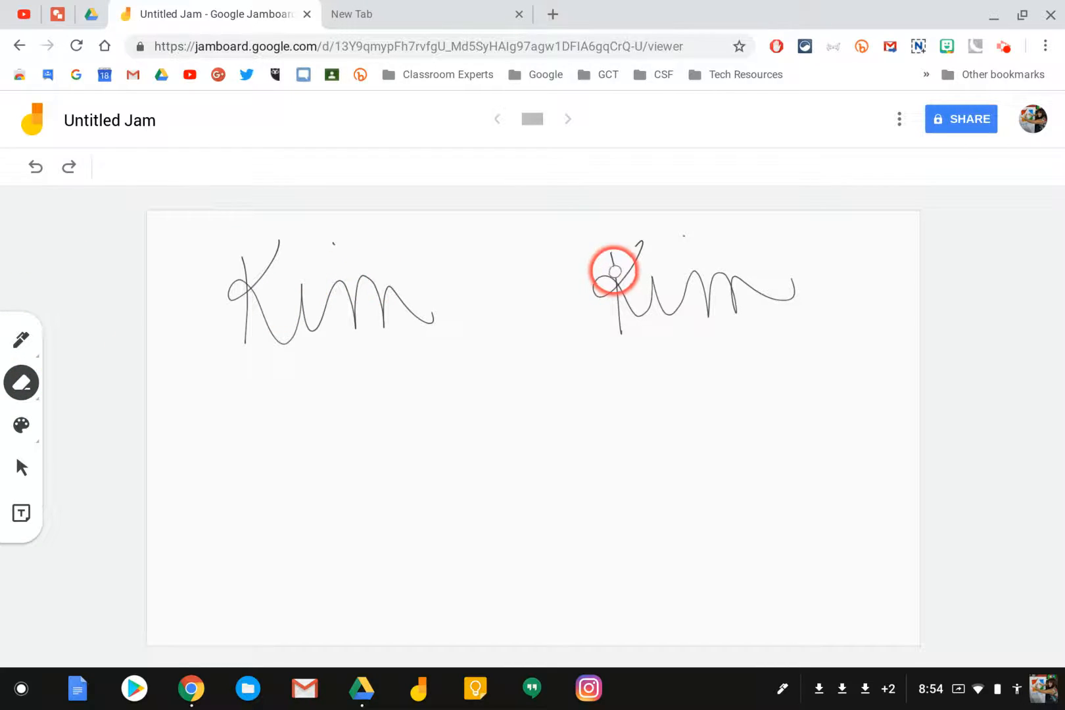
{"action": "mouse_move", "coordinate": [615, 271]}
{"action": "left_mouse_down"}
{"action": "mouse_move", "coordinate": [601, 295]}
{"action": "mouse_move", "coordinate": [637, 251]}
{"action": "mouse_move", "coordinate": [672, 287]}
{"action": "mouse_move", "coordinate": [713, 261]}
{"action": "mouse_move", "coordinate": [721, 313]}
{"action": "mouse_move", "coordinate": [780, 312]}
{"action": "mouse_move", "coordinate": [684, 242]}
{"action": "mouse_move", "coordinate": [744, 304]}
{"action": "mouse_move", "coordinate": [567, 263]}
{"action": "left_mouse_up"}
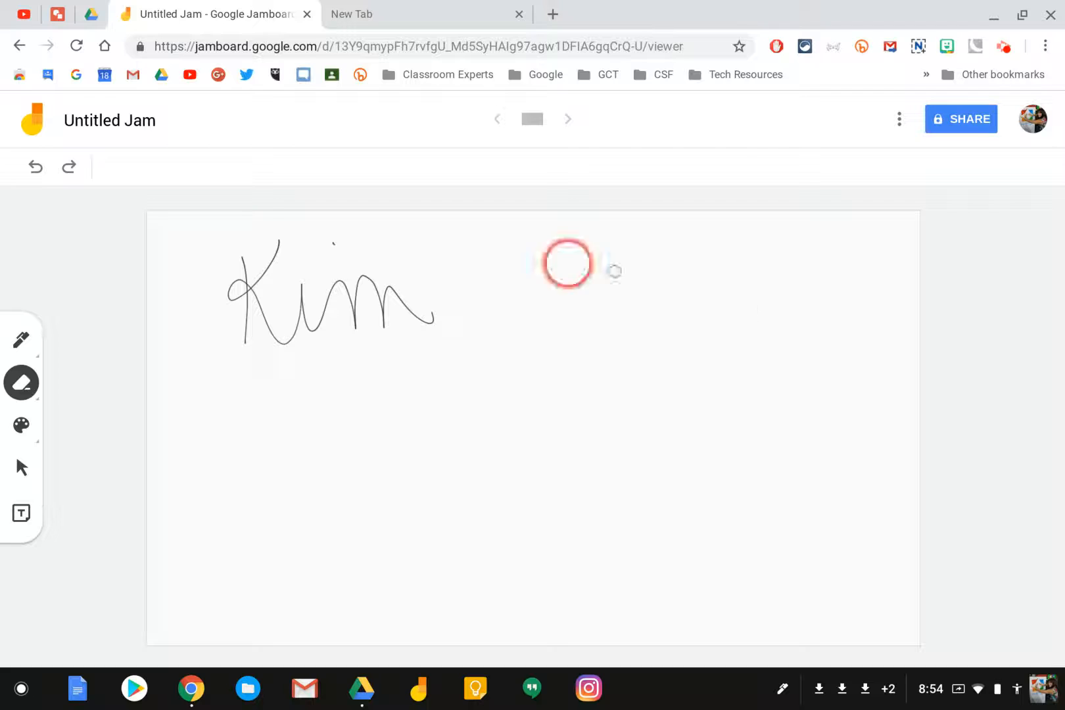
- Handwrite the first name in black with the Highlighter on the upper right of the frame
{"action": "left_click", "coordinate": [20, 339]}
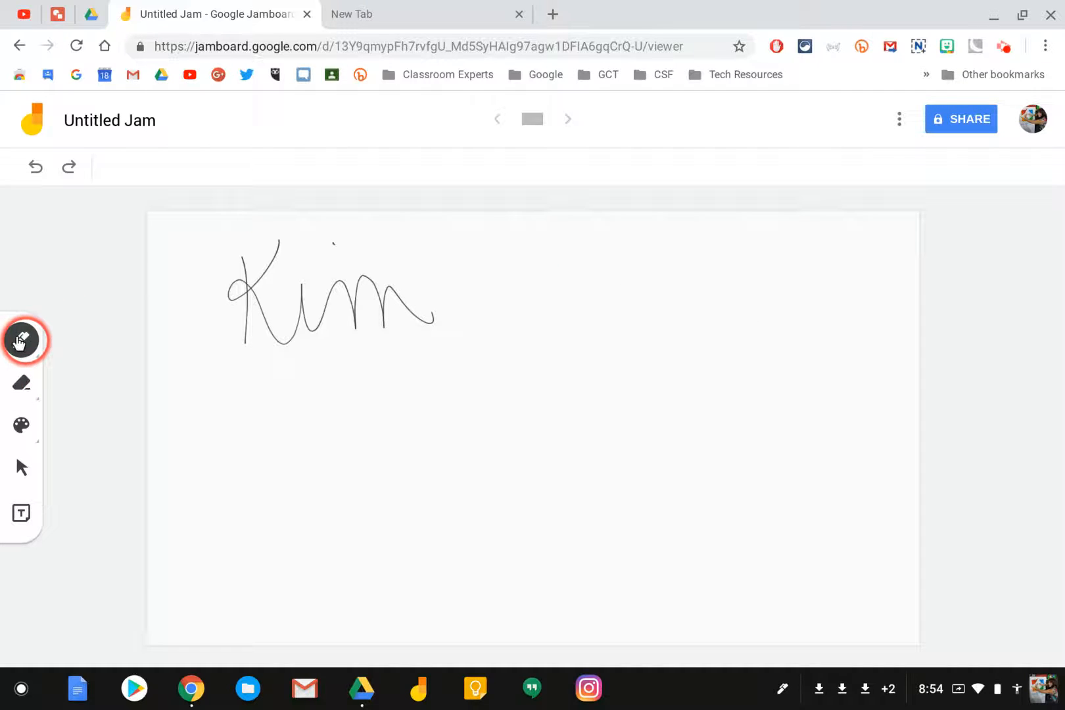
{"action": "left_click", "coordinate": [20, 339]}
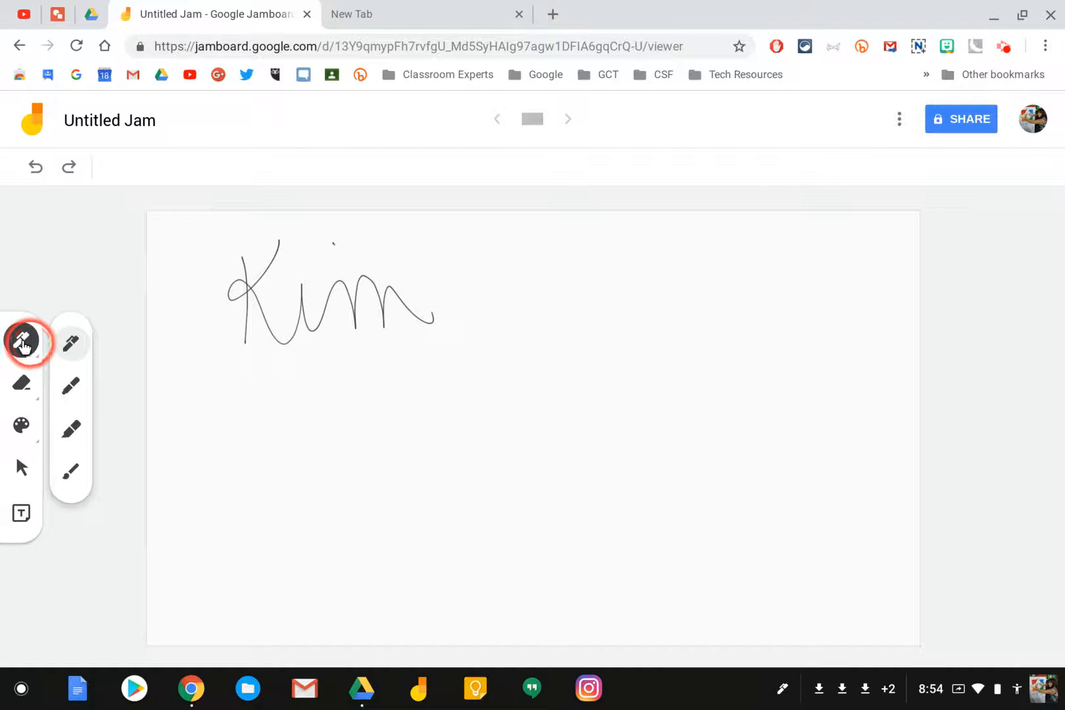
{"action": "left_click", "coordinate": [72, 430]}
{"action": "mouse_move", "coordinate": [638, 249]}
{"action": "left_mouse_down"}
{"action": "mouse_move", "coordinate": [609, 290]}
{"action": "mouse_move", "coordinate": [691, 280]}
{"action": "mouse_move", "coordinate": [793, 299]}
{"action": "left_mouse_up"}
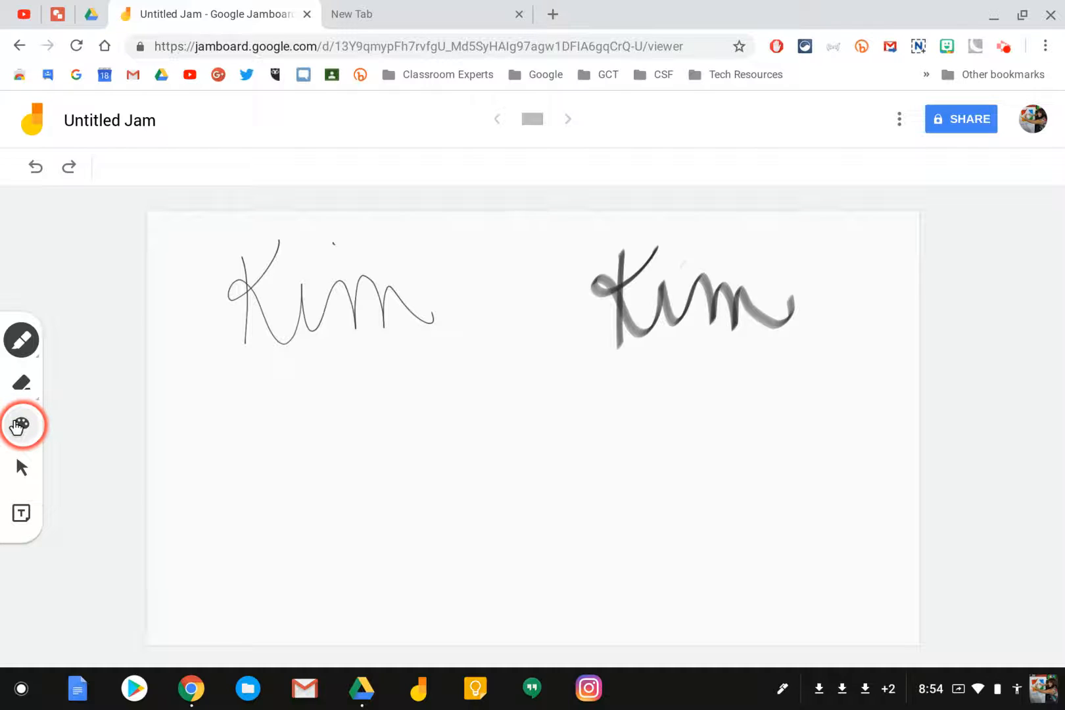
- Draw a red T-chart with the Highlighter: a vertical line down the middle and a horizontal line below the two handwritten names
{"action": "left_click", "coordinate": [18, 426]}
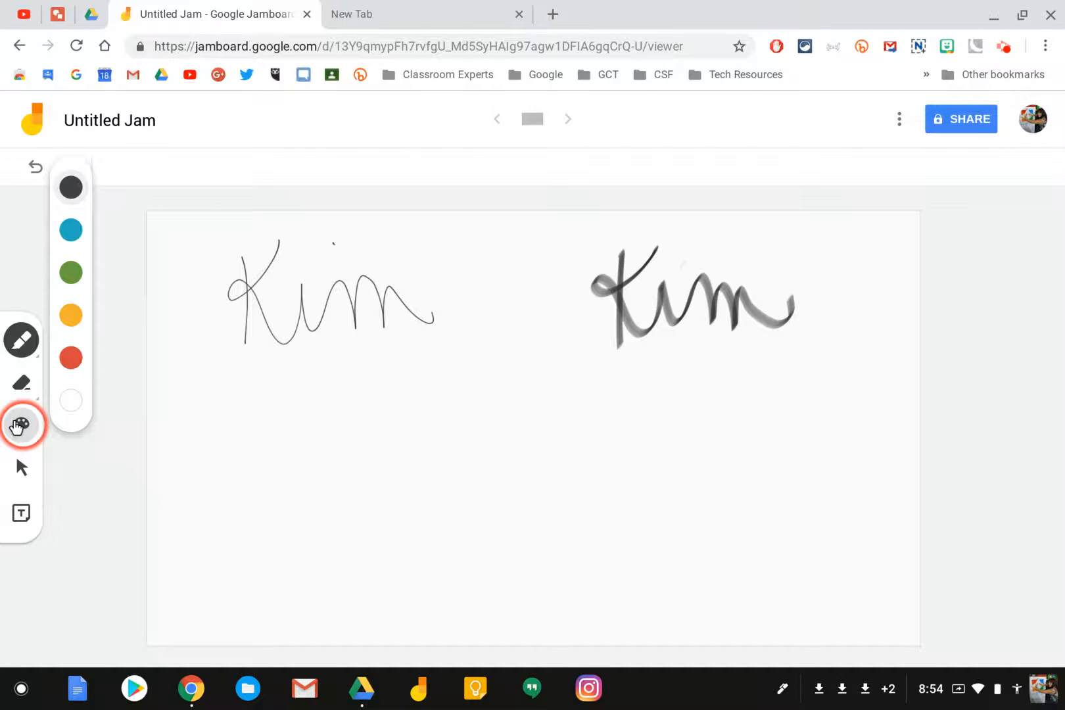
{"action": "left_click", "coordinate": [70, 352]}
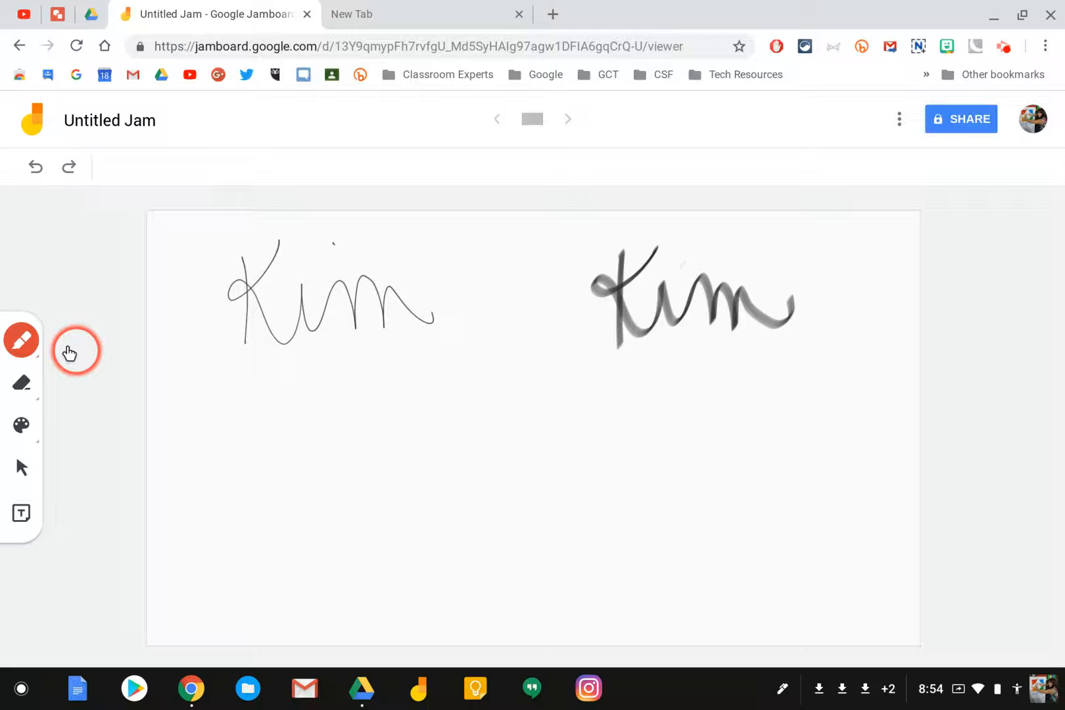
{"action": "left_click_drag", "start_coordinate": [514, 233], "coordinate": [536, 613]}
{"action": "left_click_drag", "start_coordinate": [197, 357], "coordinate": [861, 366]}
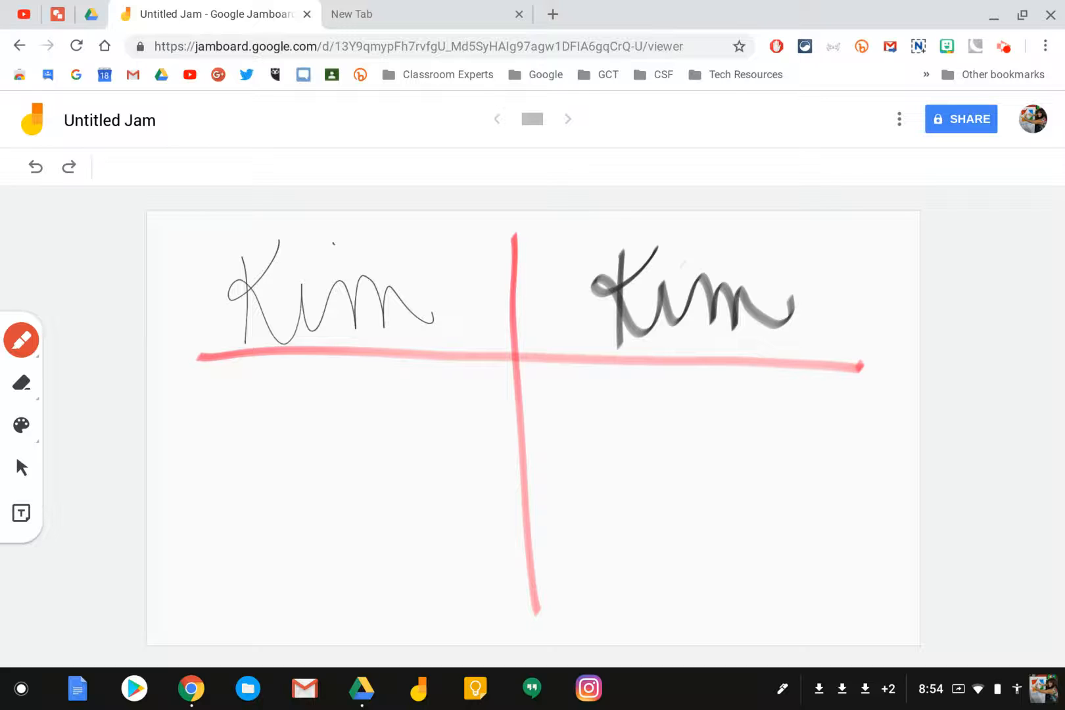
- Add an orange sticky note reading "To Do List"
{"action": "left_click", "coordinate": [20, 514]}
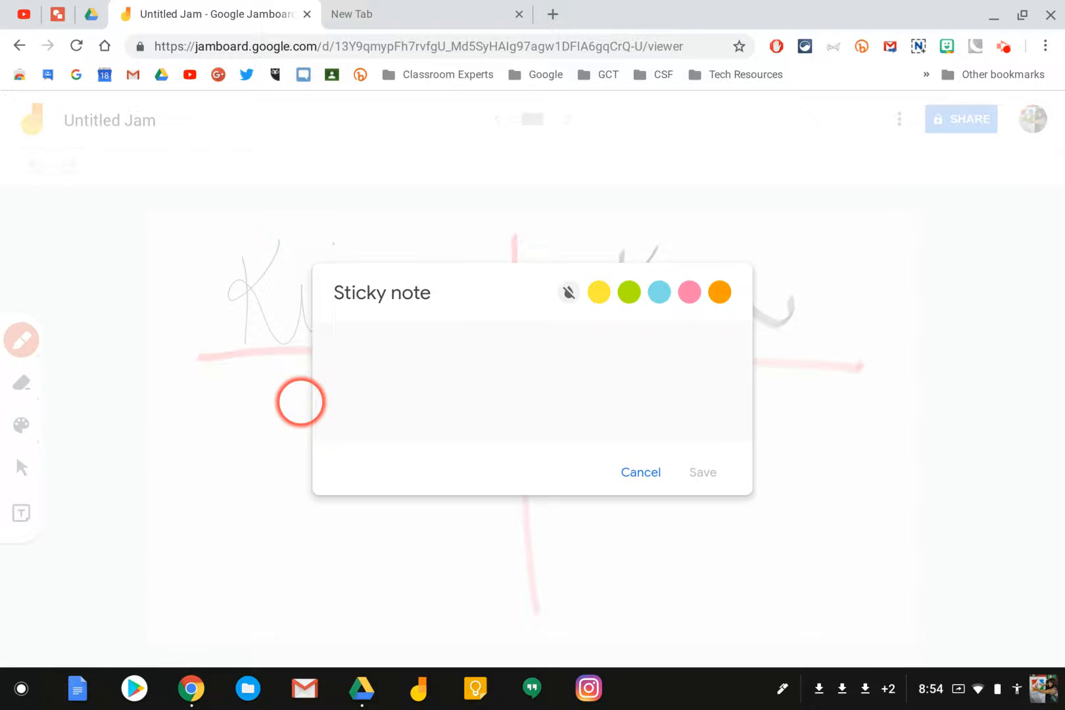
{"action": "left_click", "coordinate": [719, 292]}
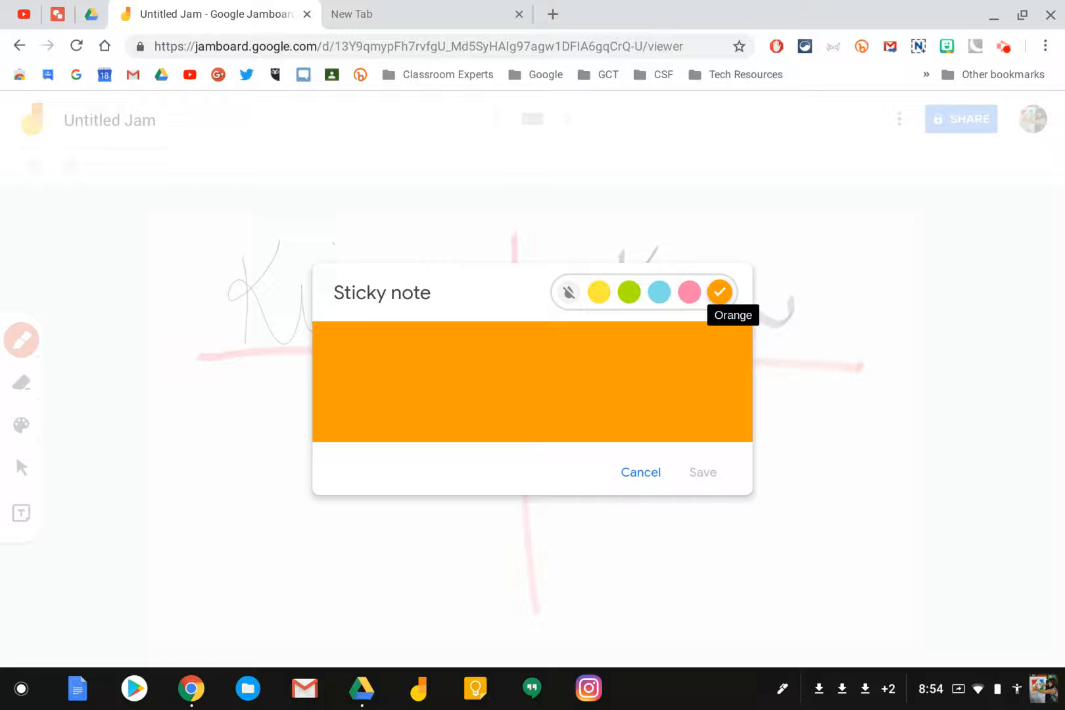
{"action": "left_click", "coordinate": [442, 349]}
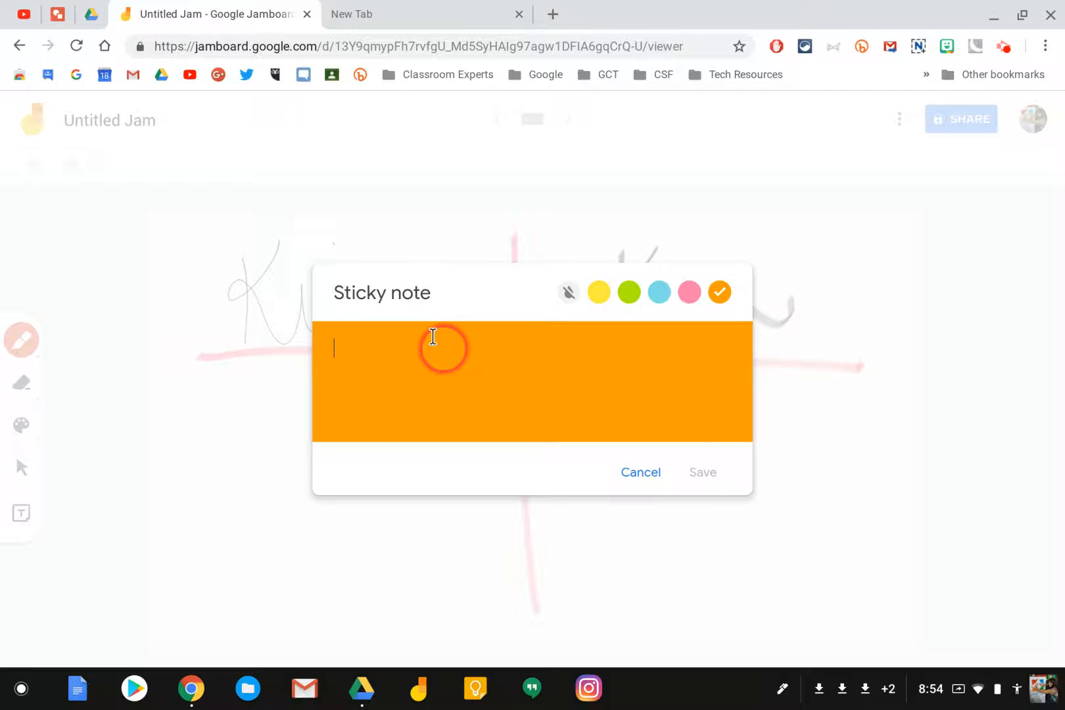
{"action": "type", "text": "ro"}
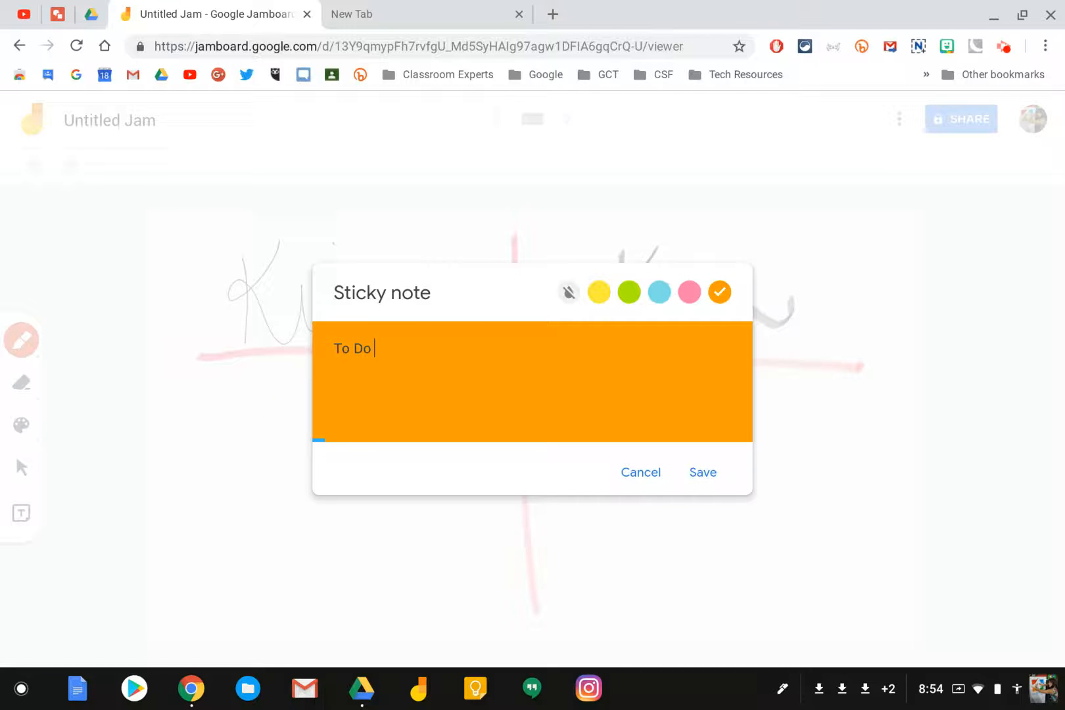
{"action": "left_click", "coordinate": [687, 470]}
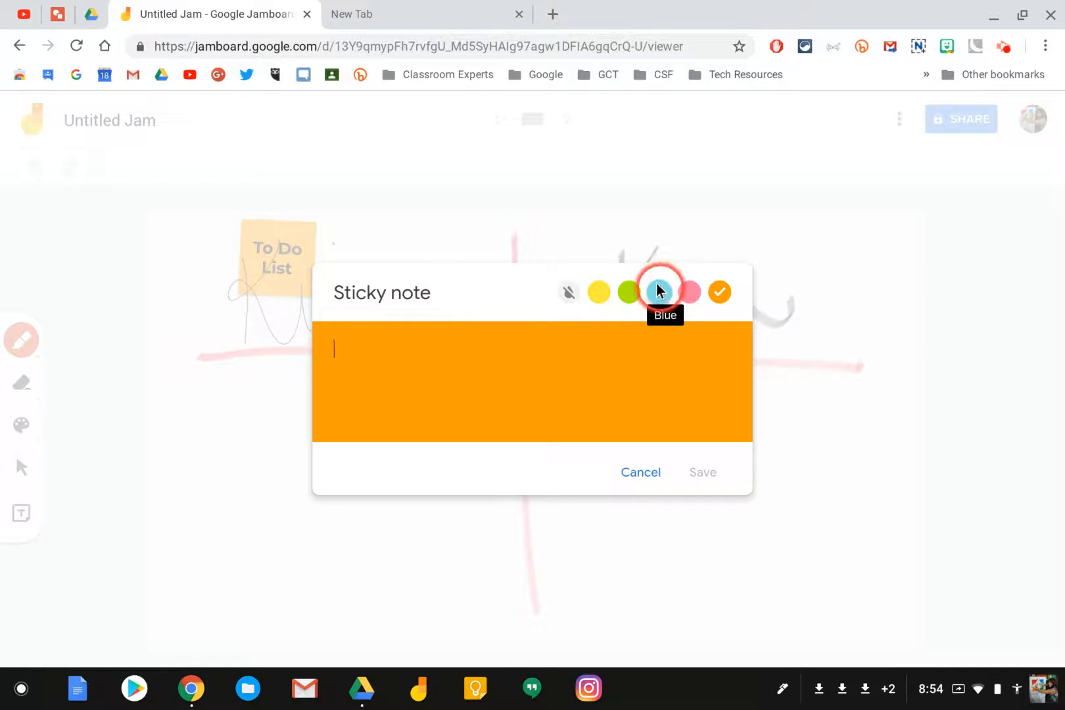
- Add a green sticky note reading "Done" and close the sticky note editor
{"action": "left_click", "coordinate": [629, 292]}
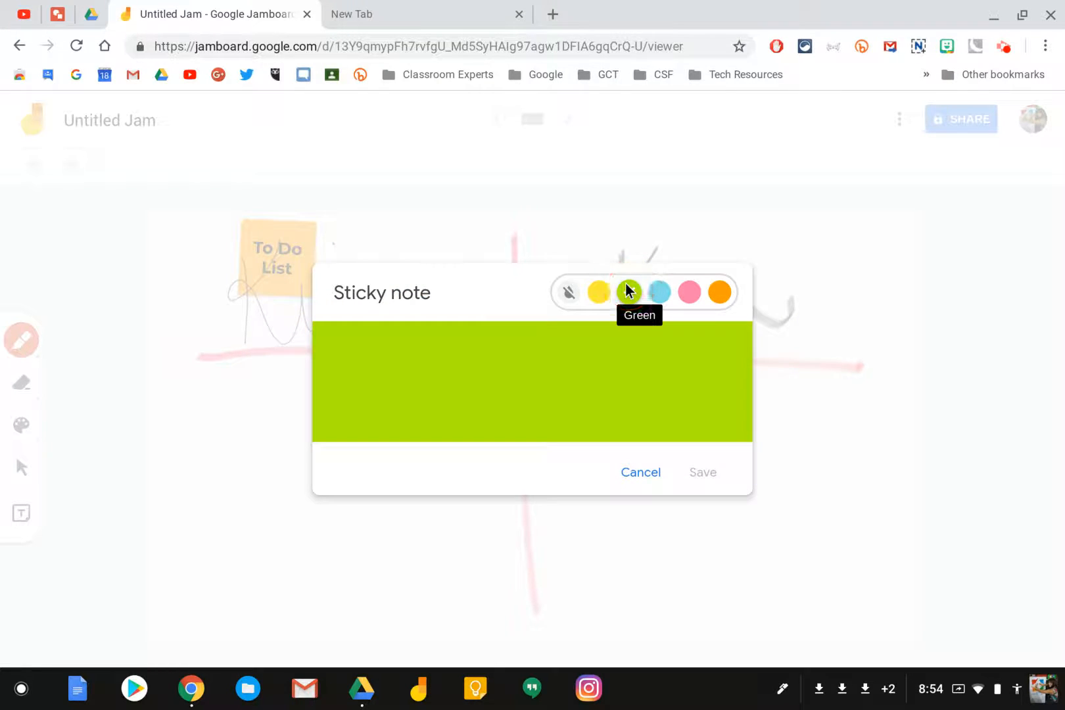
{"action": "left_click", "coordinate": [493, 348]}
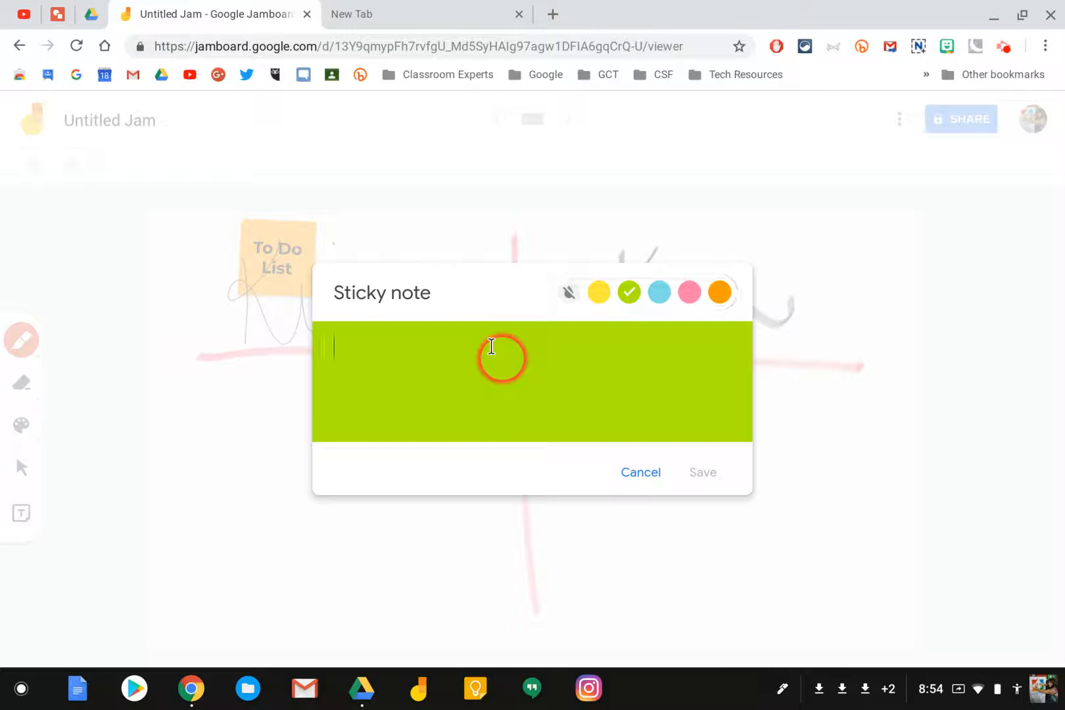
{"action": "type", "text": "done"}
{"action": "left_click", "coordinate": [584, 443]}
{"action": "left_click", "coordinate": [700, 473]}
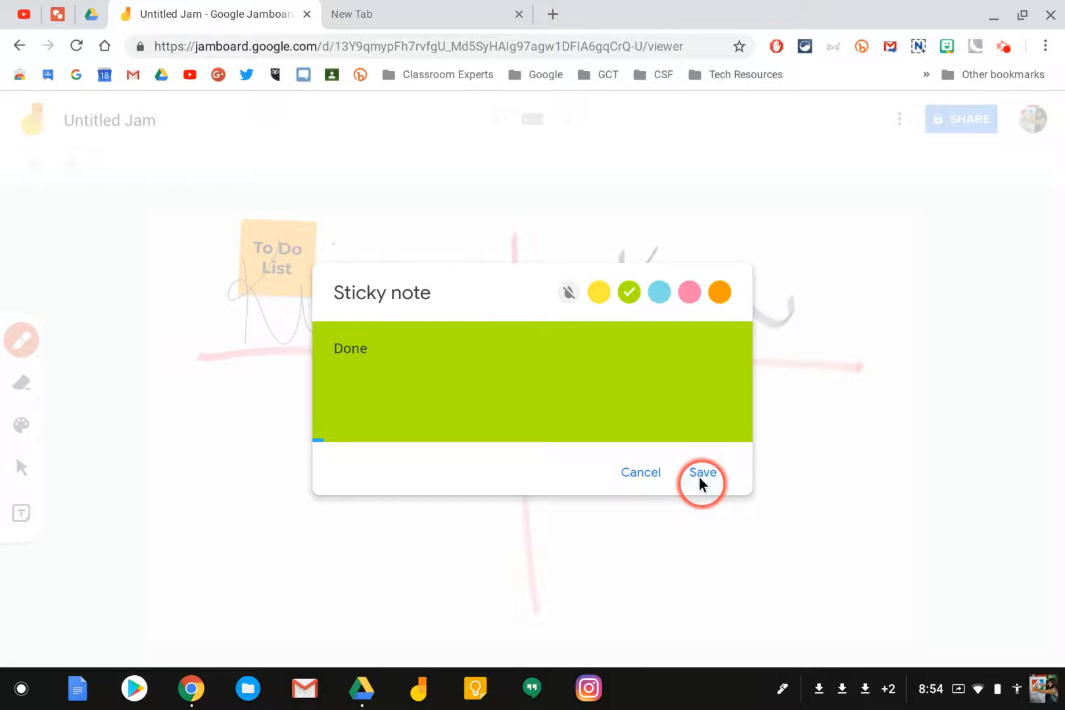
{"action": "left_click", "coordinate": [460, 232]}
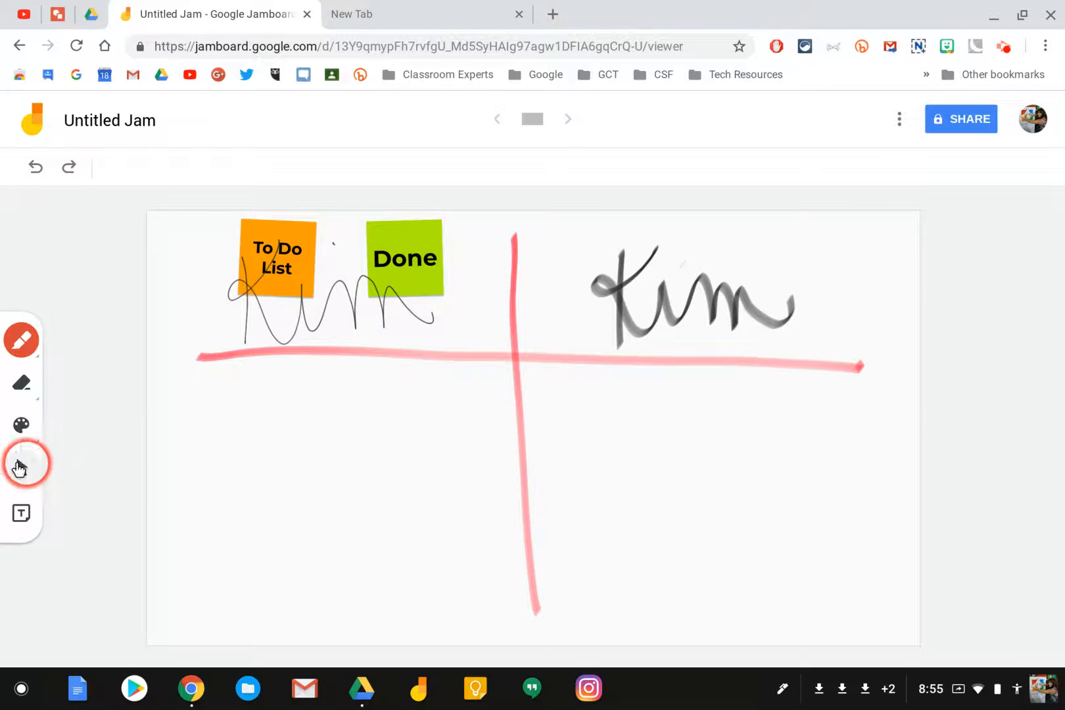
- Move the green "Done" note to the upper right of the T-chart and tilt it slightly clockwise
{"action": "left_click", "coordinate": [21, 467]}
{"action": "left_click", "coordinate": [297, 279]}
{"action": "left_click_drag", "start_coordinate": [383, 250], "coordinate": [801, 255]}
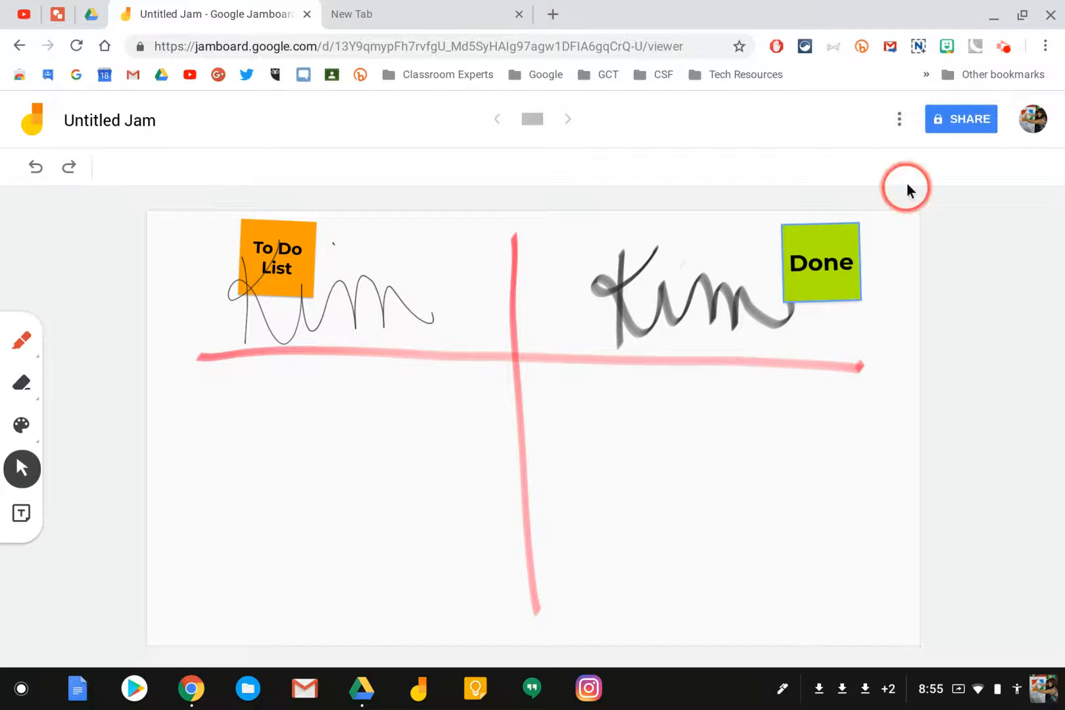
{"action": "left_click", "coordinate": [808, 232]}
{"action": "mouse_move", "coordinate": [781, 224]}
{"action": "left_mouse_down"}
{"action": "mouse_move", "coordinate": [765, 254]}
{"action": "mouse_move", "coordinate": [822, 207]}
{"action": "mouse_move", "coordinate": [790, 219]}
{"action": "left_mouse_up"}
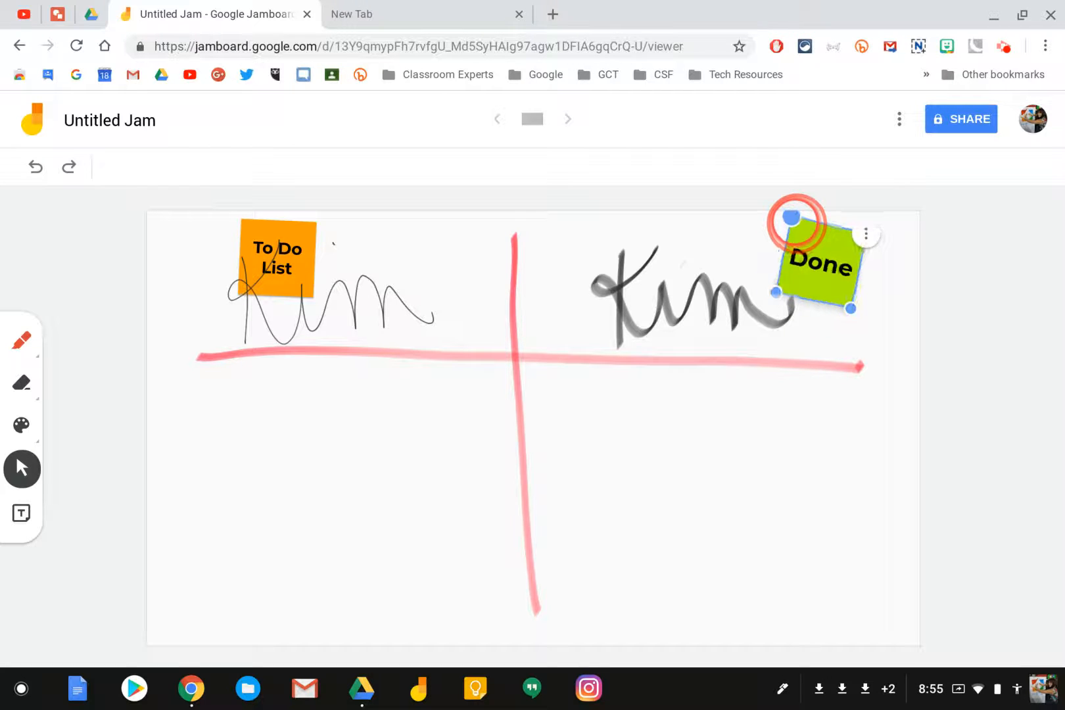
- Check the options available for the green "Done" note, leaving the note as it is
{"action": "left_click", "coordinate": [852, 234]}
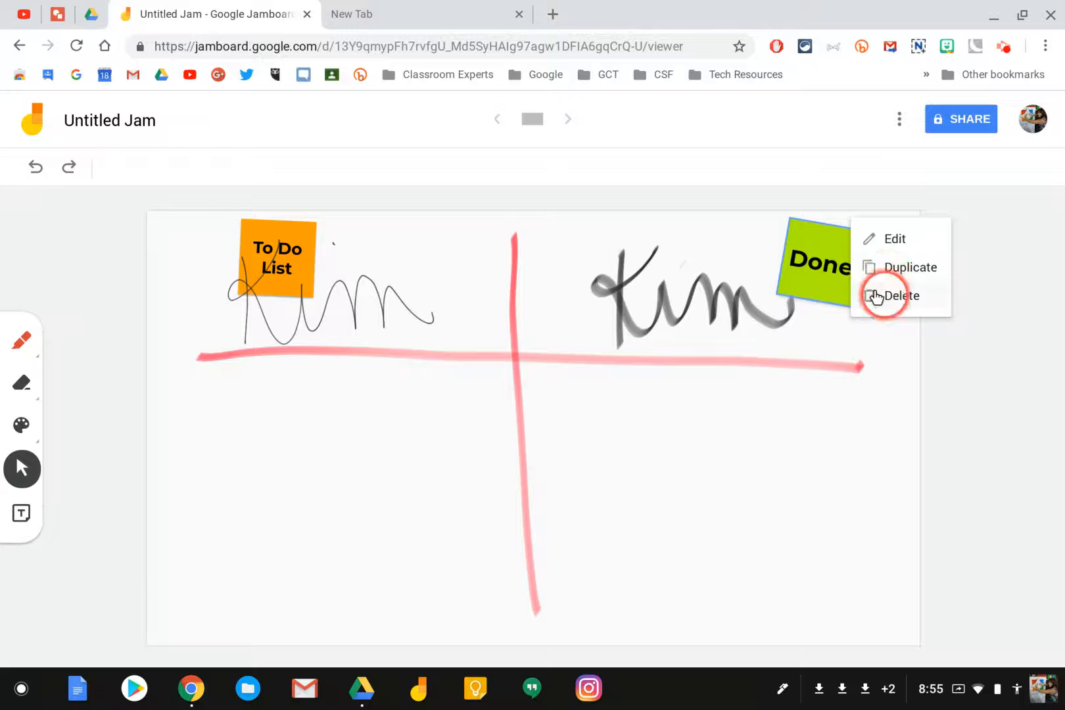
{"action": "left_click", "coordinate": [806, 276]}
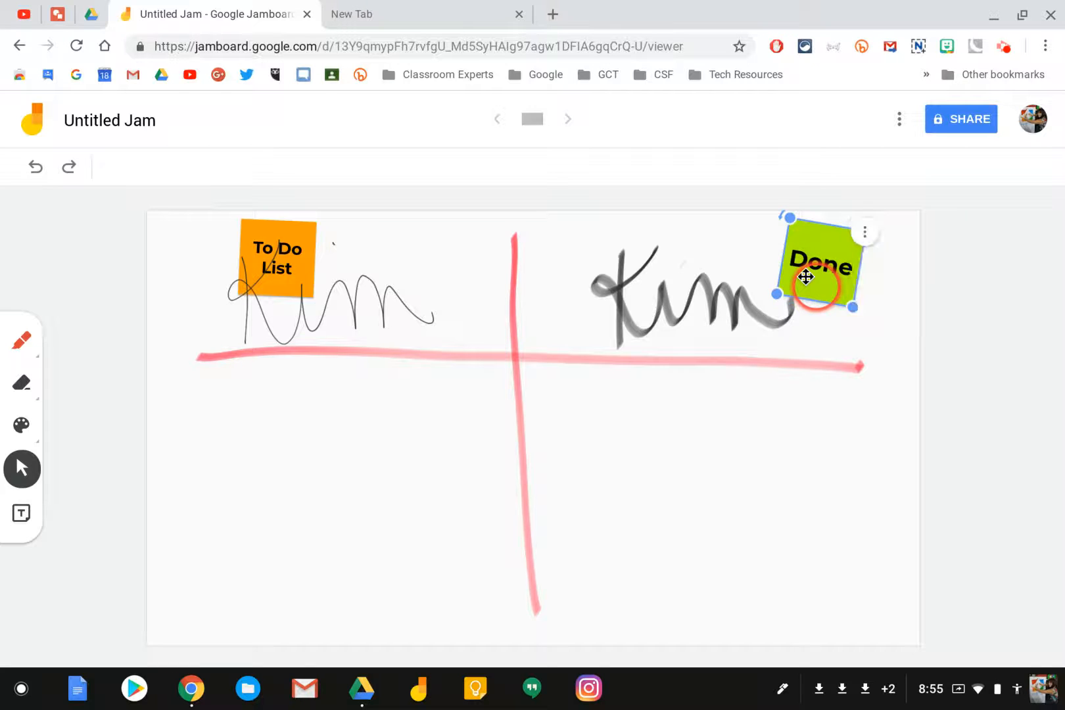
{"action": "left_click", "coordinate": [193, 460]}
- Handwrite "screen-casts" in blue with the thin Pen in the To Do List column, below the horizontal line
{"action": "left_click", "coordinate": [23, 354]}
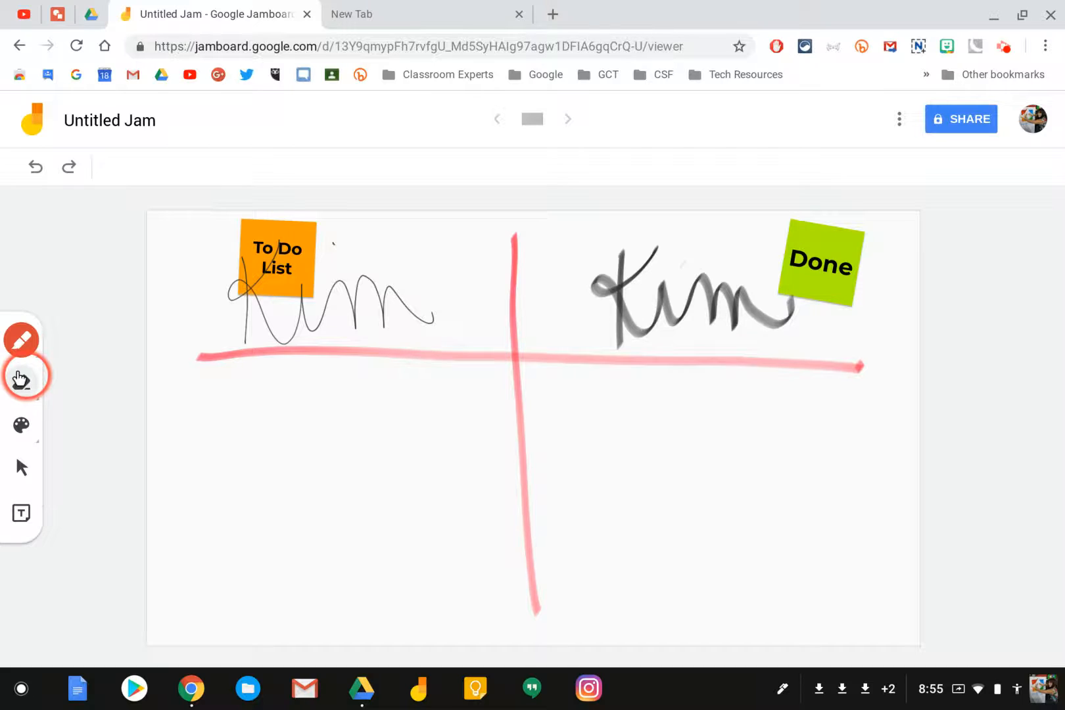
{"action": "left_click", "coordinate": [21, 424]}
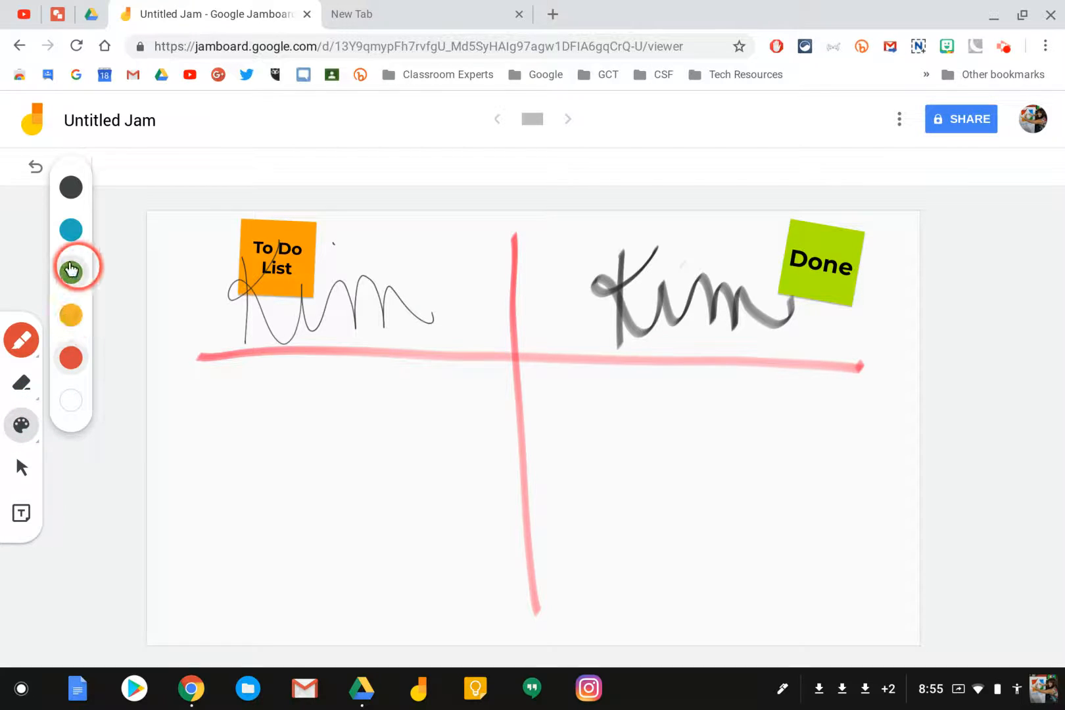
{"action": "left_click", "coordinate": [71, 230]}
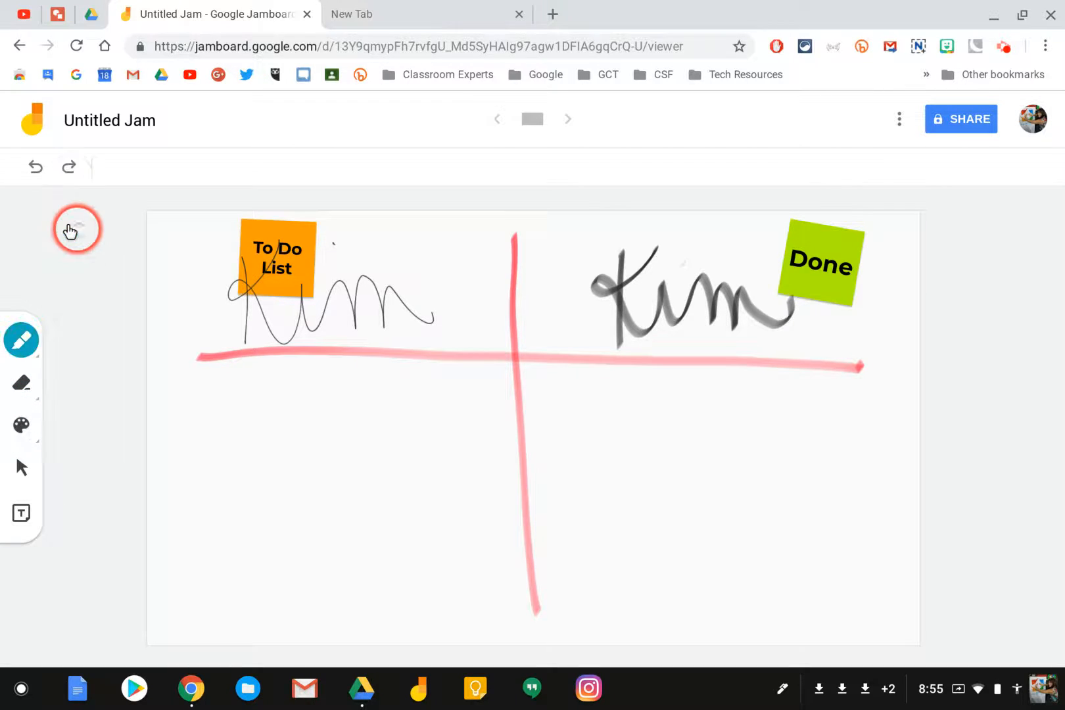
{"action": "left_click", "coordinate": [14, 354]}
{"action": "left_click", "coordinate": [65, 346]}
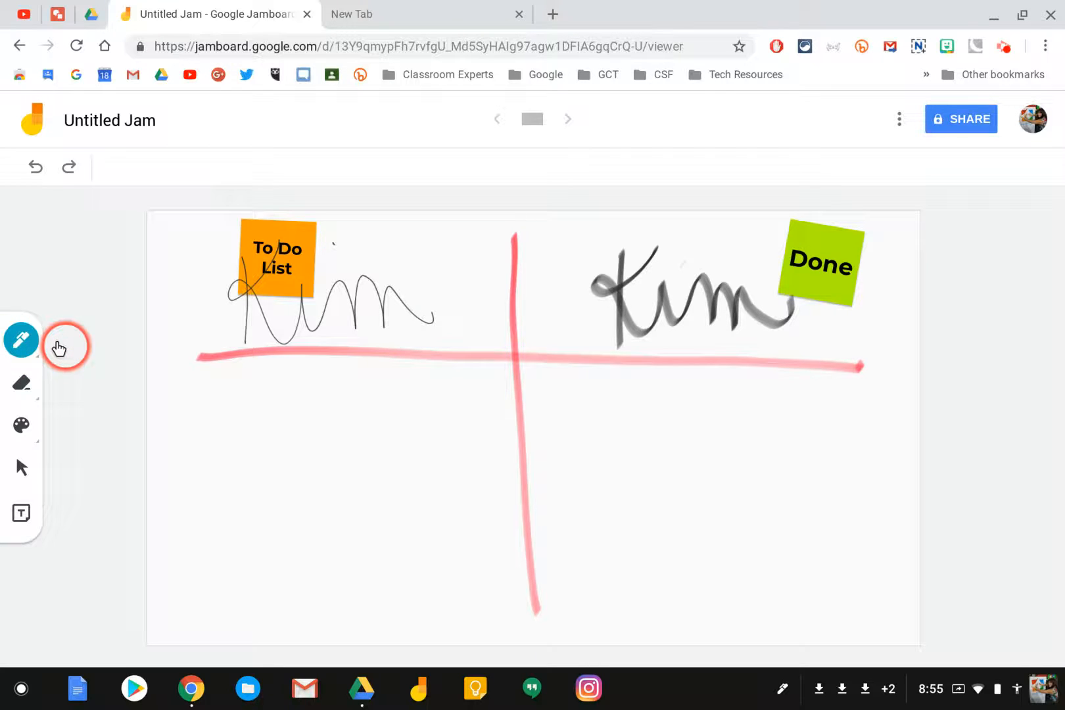
{"action": "left_click_drag", "start_coordinate": [197, 402], "coordinate": [169, 444]}
{"action": "mouse_move", "coordinate": [228, 409]}
{"action": "left_mouse_down"}
{"action": "mouse_move", "coordinate": [244, 448]}
{"action": "mouse_move", "coordinate": [271, 408]}
{"action": "left_mouse_up"}
{"action": "mouse_move", "coordinate": [299, 404]}
{"action": "left_mouse_down"}
{"action": "mouse_move", "coordinate": [313, 452]}
{"action": "mouse_move", "coordinate": [344, 456]}
{"action": "left_mouse_up"}
{"action": "mouse_move", "coordinate": [358, 457]}
{"action": "left_mouse_down"}
{"action": "mouse_move", "coordinate": [385, 431]}
{"action": "mouse_move", "coordinate": [388, 460]}
{"action": "left_mouse_up"}
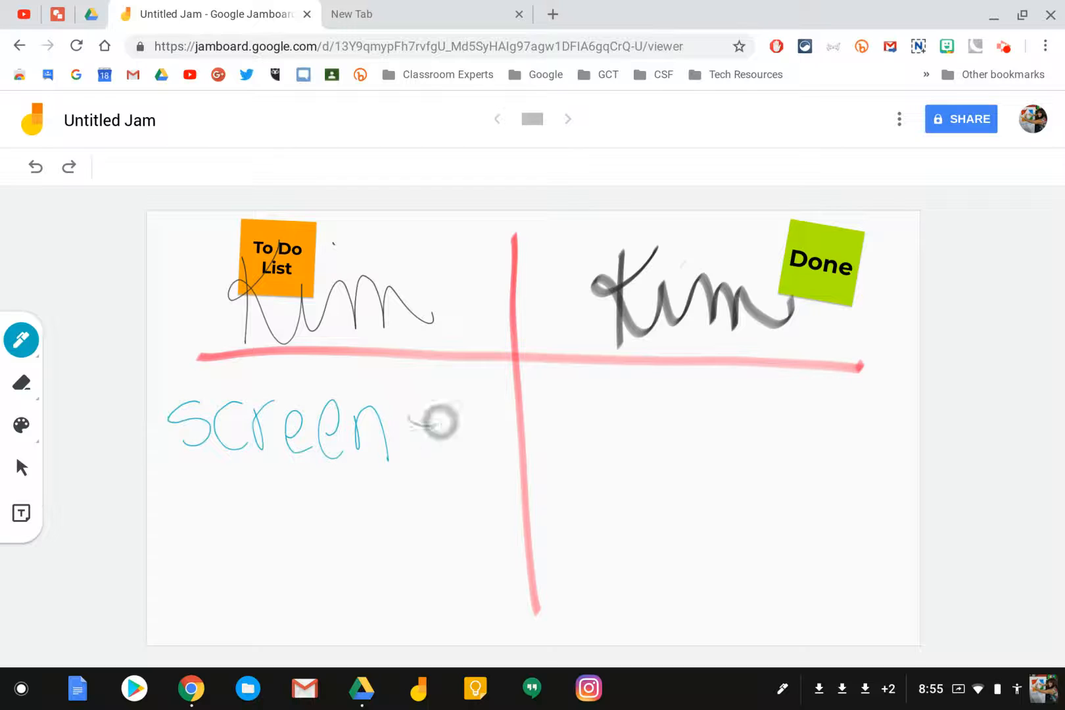
{"action": "left_click_drag", "start_coordinate": [268, 468], "coordinate": [269, 511]}
{"action": "mouse_move", "coordinate": [313, 477]}
{"action": "left_mouse_down"}
{"action": "mouse_move", "coordinate": [304, 470]}
{"action": "mouse_move", "coordinate": [316, 511]}
{"action": "left_mouse_up"}
{"action": "mouse_move", "coordinate": [360, 460]}
{"action": "left_mouse_down"}
{"action": "mouse_move", "coordinate": [361, 501]}
{"action": "mouse_move", "coordinate": [398, 514]}
{"action": "left_mouse_up"}
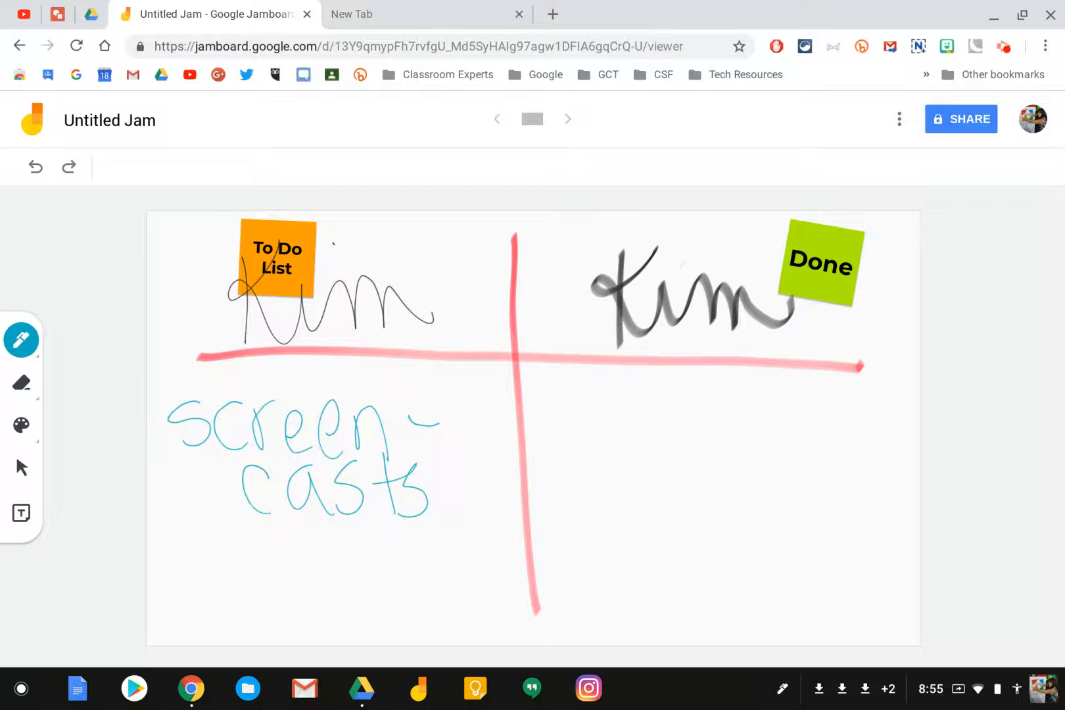
- Handwrite "YouTube Channel playlist" in blue with the Highlighter in the Done column, below the horizontal line
{"action": "left_click", "coordinate": [21, 339]}
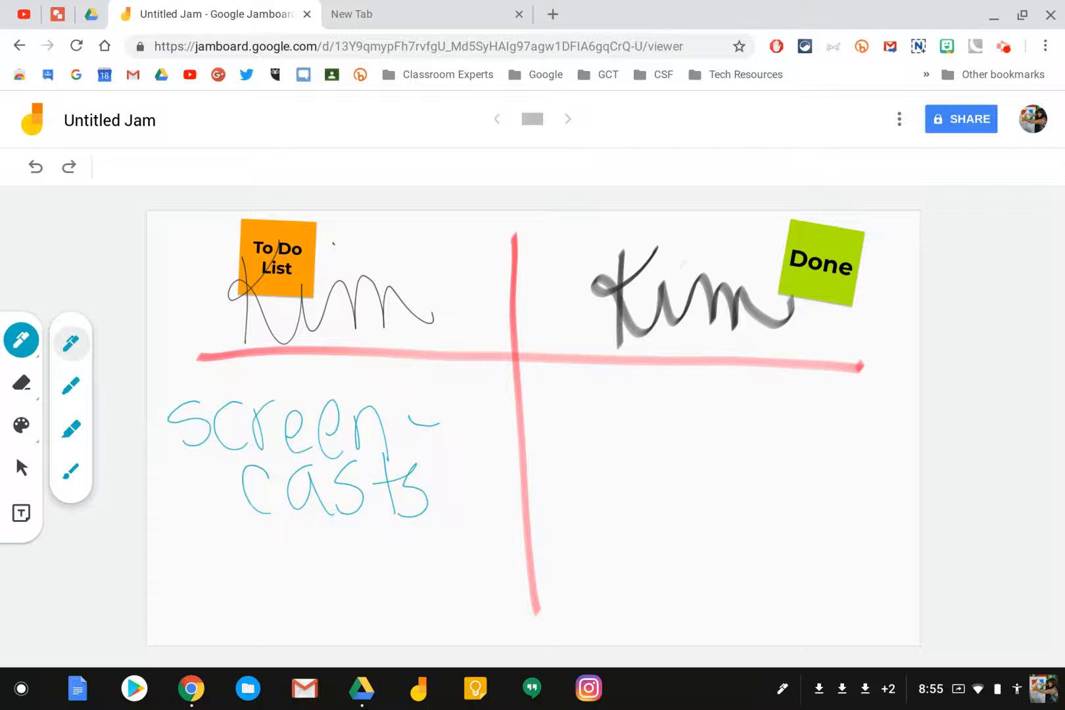
{"action": "left_click", "coordinate": [68, 430]}
{"action": "mouse_move", "coordinate": [570, 388]}
{"action": "left_mouse_down"}
{"action": "mouse_move", "coordinate": [604, 461]}
{"action": "mouse_move", "coordinate": [641, 397]}
{"action": "mouse_move", "coordinate": [687, 383]}
{"action": "mouse_move", "coordinate": [723, 421]}
{"action": "mouse_move", "coordinate": [785, 413]}
{"action": "mouse_move", "coordinate": [831, 426]}
{"action": "mouse_move", "coordinate": [654, 463]}
{"action": "mouse_move", "coordinate": [709, 465]}
{"action": "mouse_move", "coordinate": [729, 494]}
{"action": "mouse_move", "coordinate": [763, 471]}
{"action": "mouse_move", "coordinate": [800, 468]}
{"action": "mouse_move", "coordinate": [844, 499]}
{"action": "mouse_move", "coordinate": [602, 535]}
{"action": "mouse_move", "coordinate": [623, 547]}
{"action": "mouse_move", "coordinate": [665, 536]}
{"action": "mouse_move", "coordinate": [667, 582]}
{"action": "mouse_move", "coordinate": [725, 556]}
{"action": "mouse_move", "coordinate": [765, 516]}
{"action": "mouse_move", "coordinate": [795, 519]}
{"action": "left_mouse_up"}
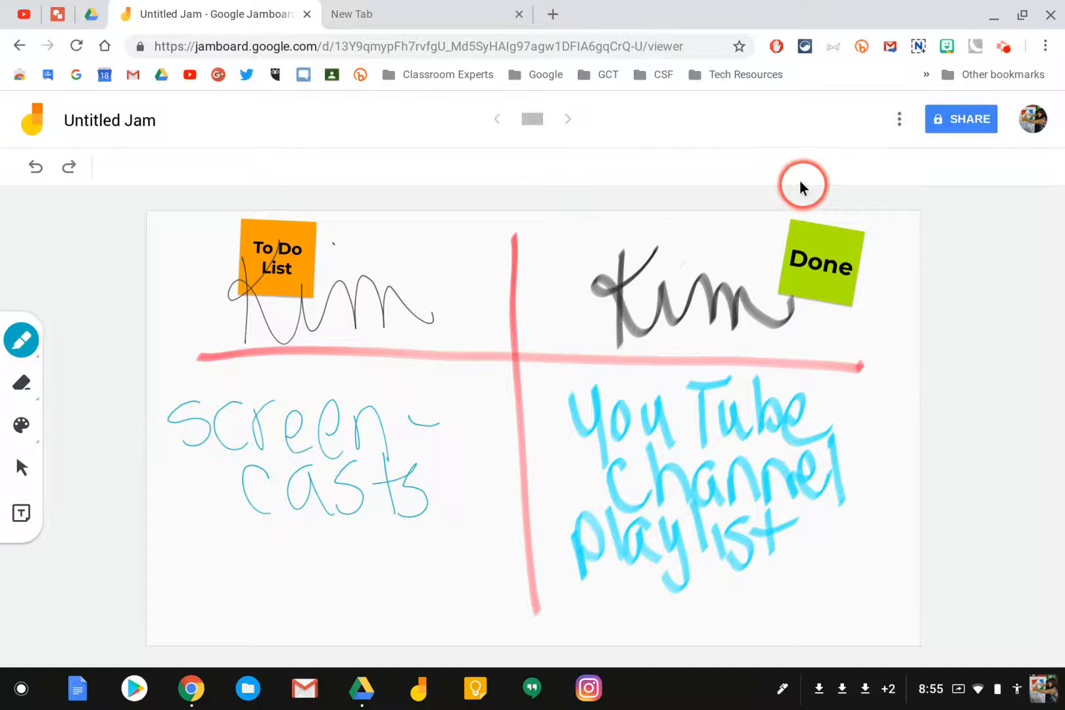
- Rename the untitled jam as "Practice"
{"action": "left_click", "coordinate": [898, 121]}
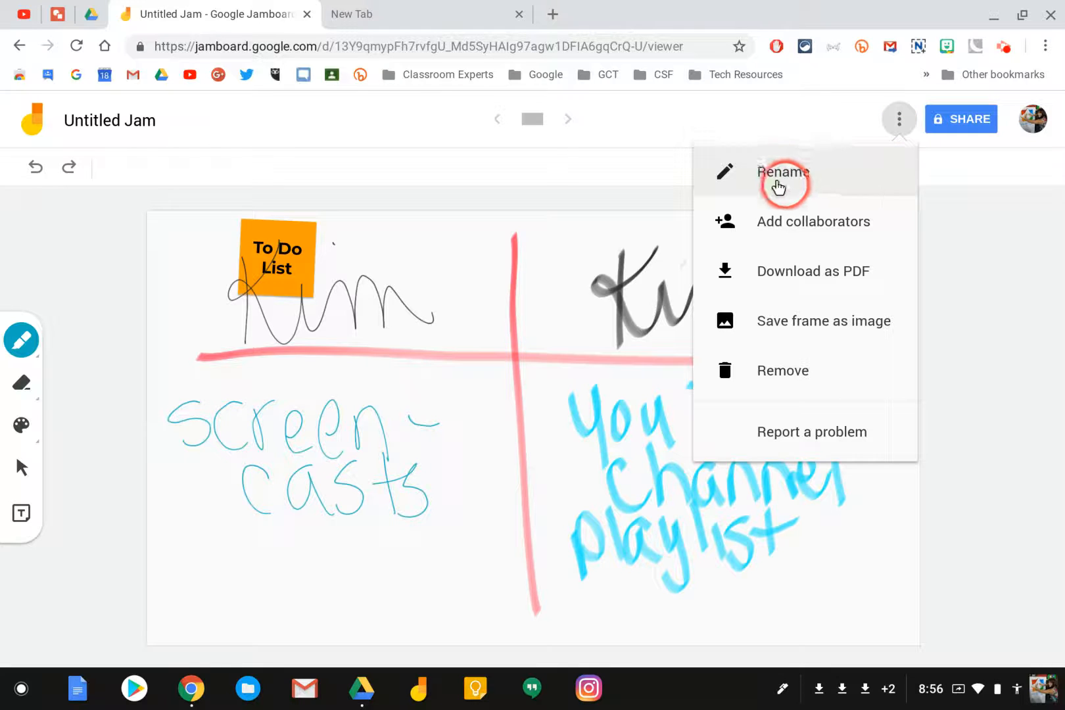
{"action": "left_click", "coordinate": [782, 175]}
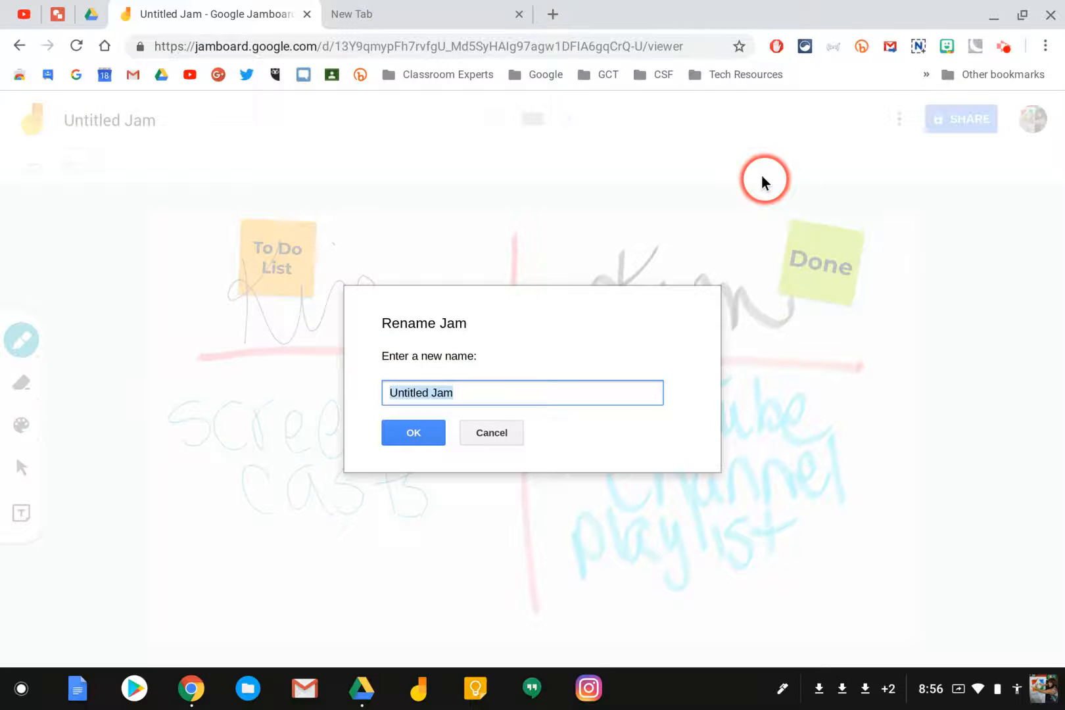
{"action": "type", "text": "Practi"}
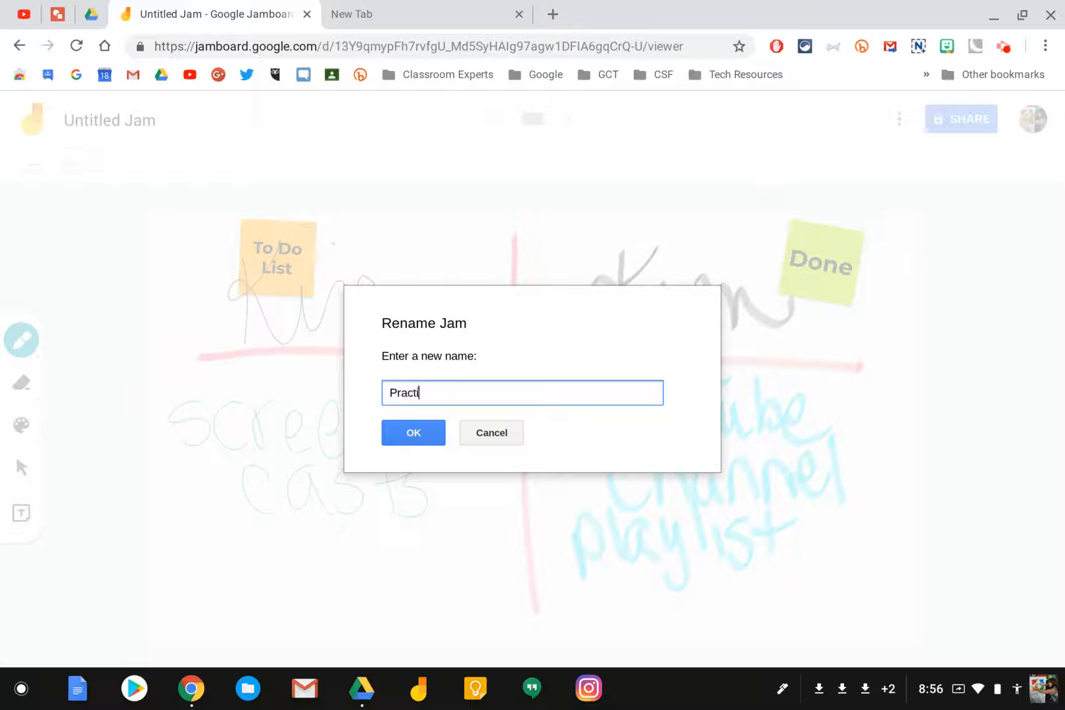
{"action": "type", "text": "ce"}
{"action": "left_click", "coordinate": [425, 424]}
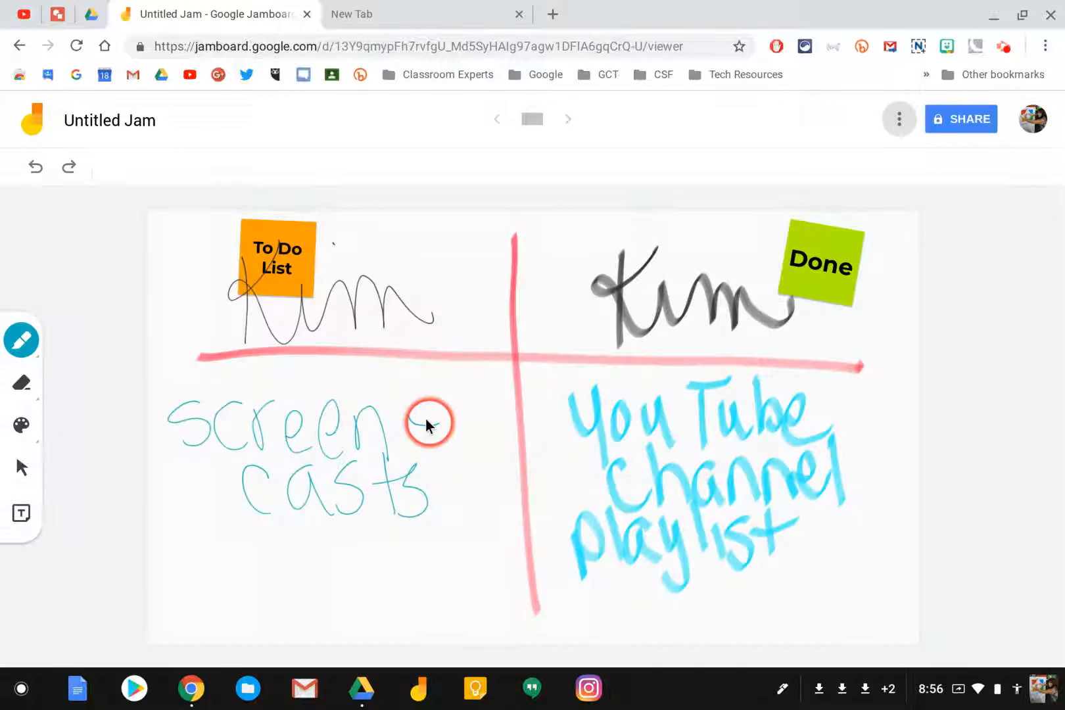
{"action": "left_click", "coordinate": [96, 74]}
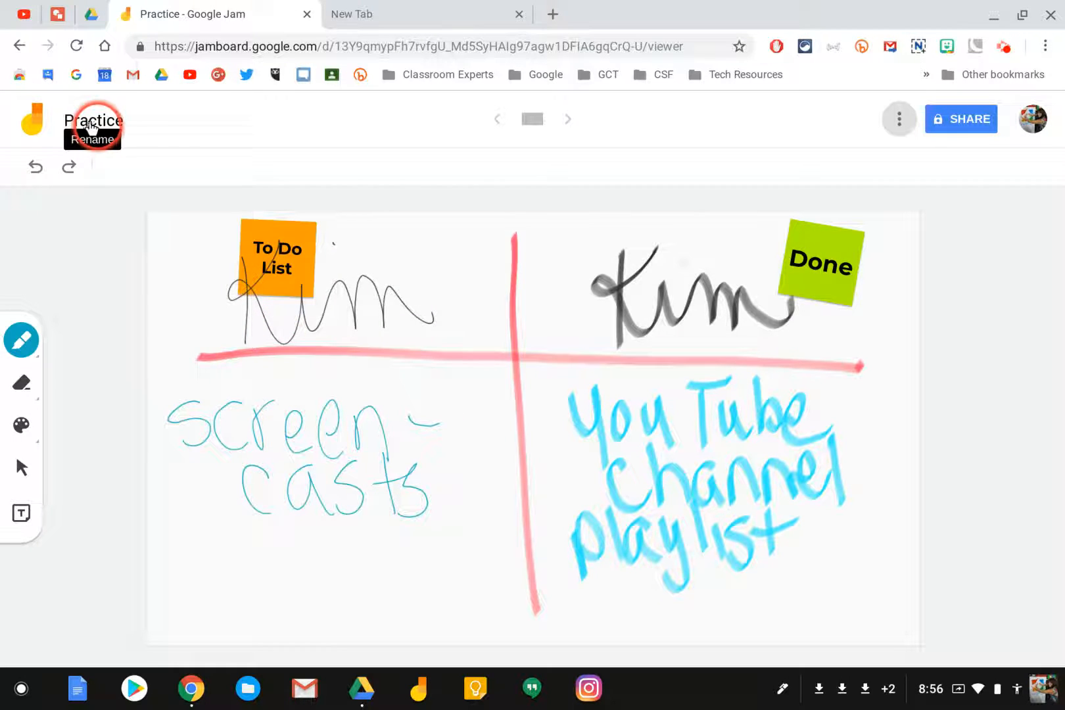
- Download the jam as a PDF and view Practice.pdf from the Downloads folder, returning to the jam
{"action": "left_click", "coordinate": [897, 119]}
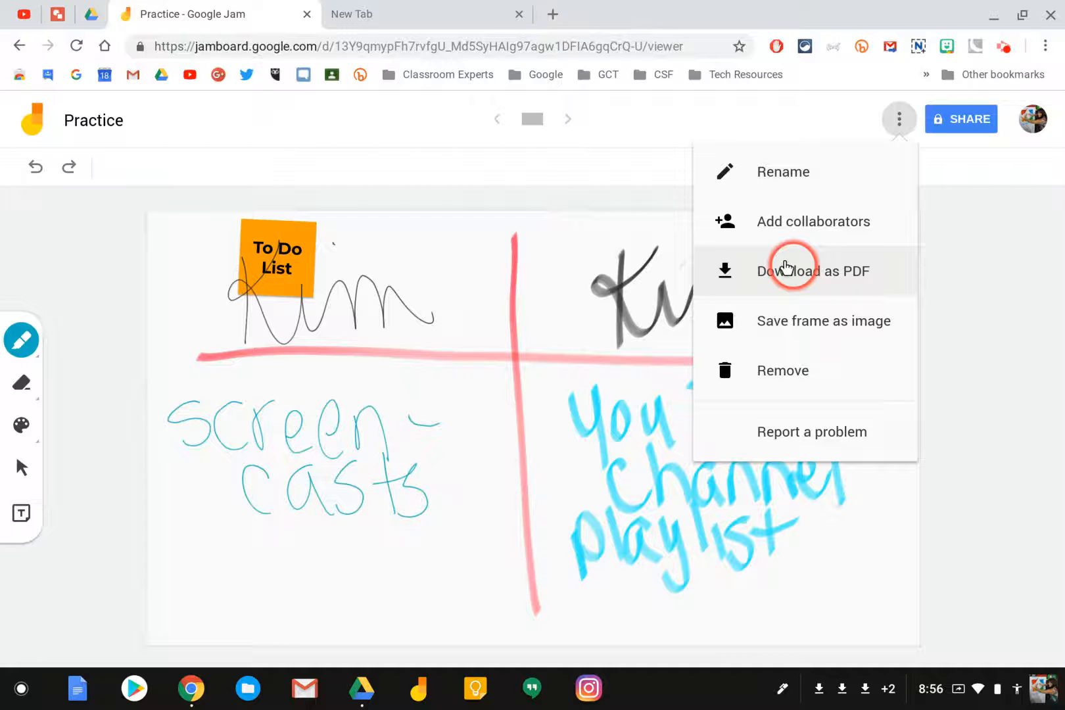
{"action": "left_click", "coordinate": [803, 274]}
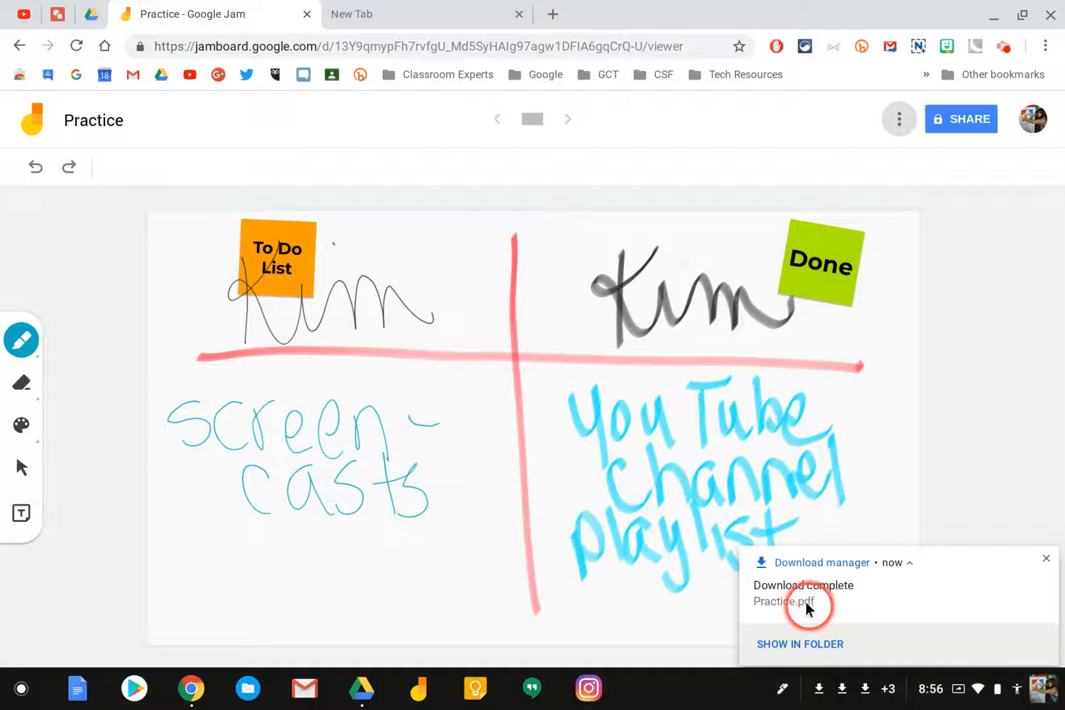
{"action": "left_click", "coordinate": [792, 639]}
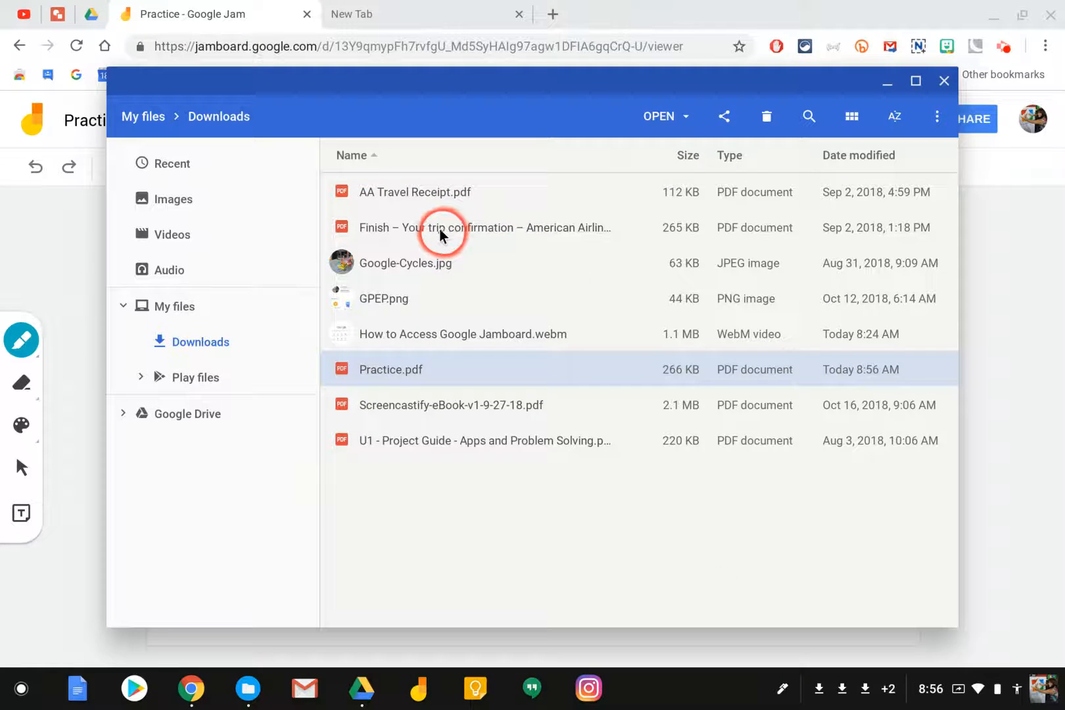
{"action": "double_click", "coordinate": [395, 366]}
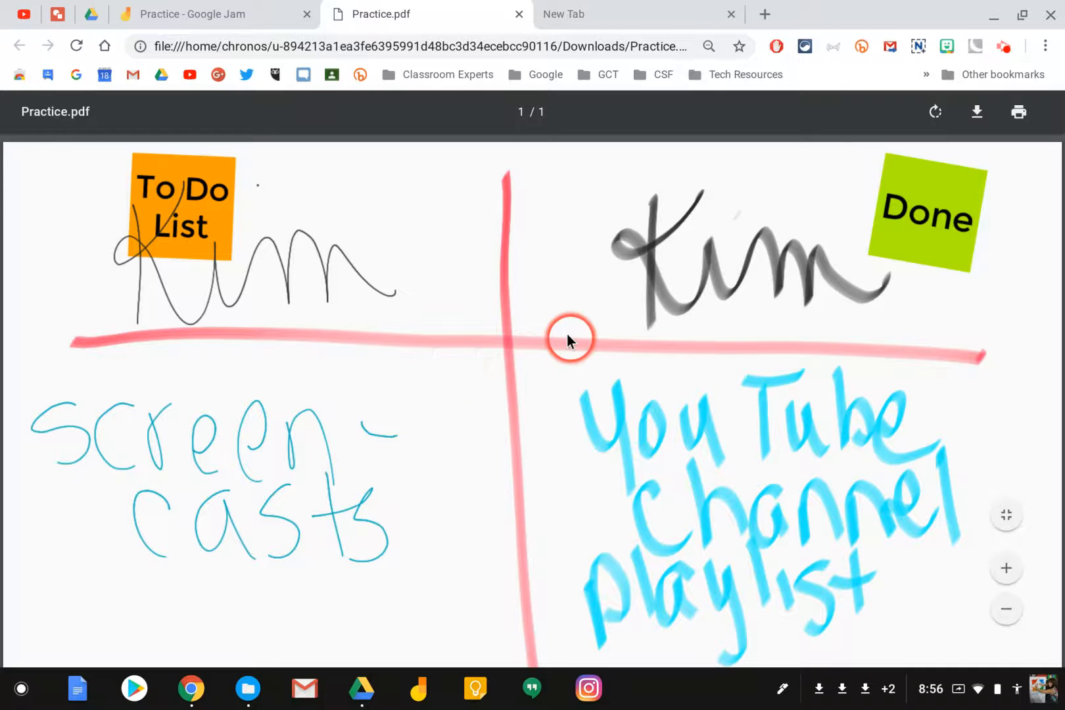
{"action": "left_click", "coordinate": [242, 17]}
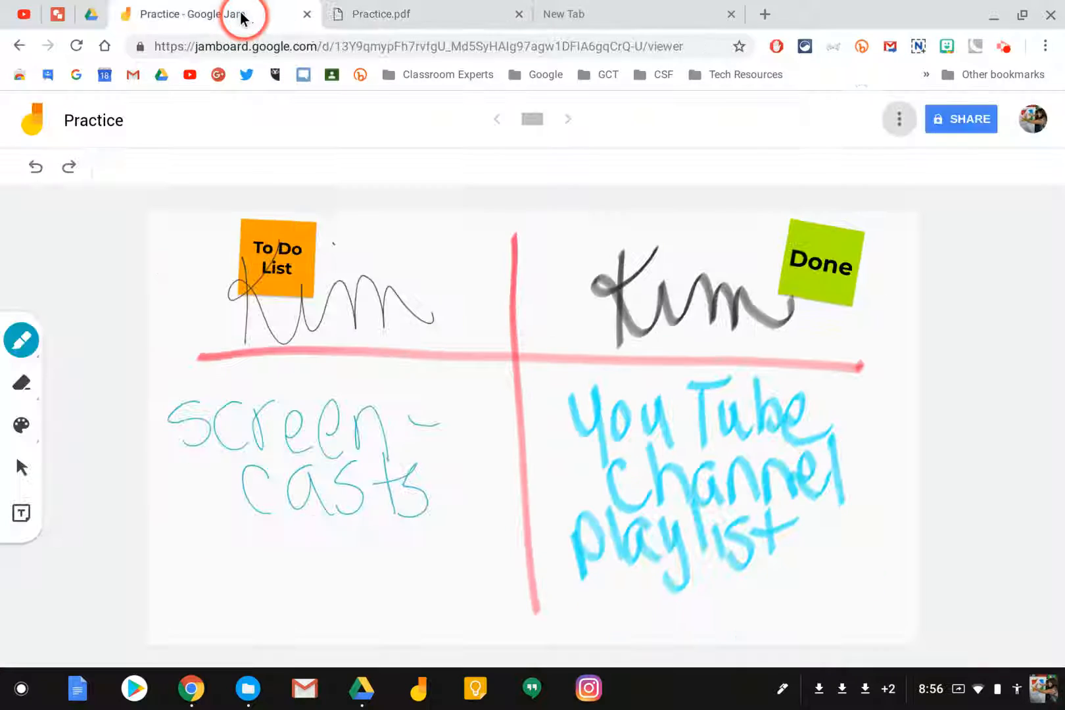
- Save the frame as an image and view Practice 1.png from the Downloads folder, returning to the jam
{"action": "left_click", "coordinate": [898, 119]}
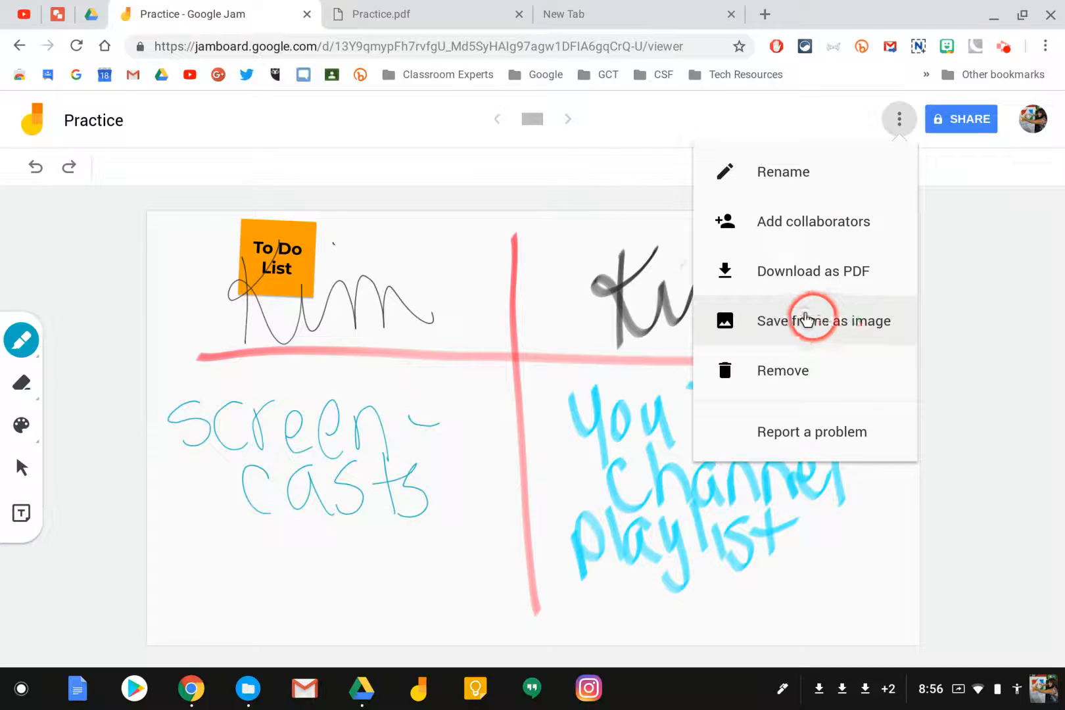
{"action": "left_click", "coordinate": [810, 320]}
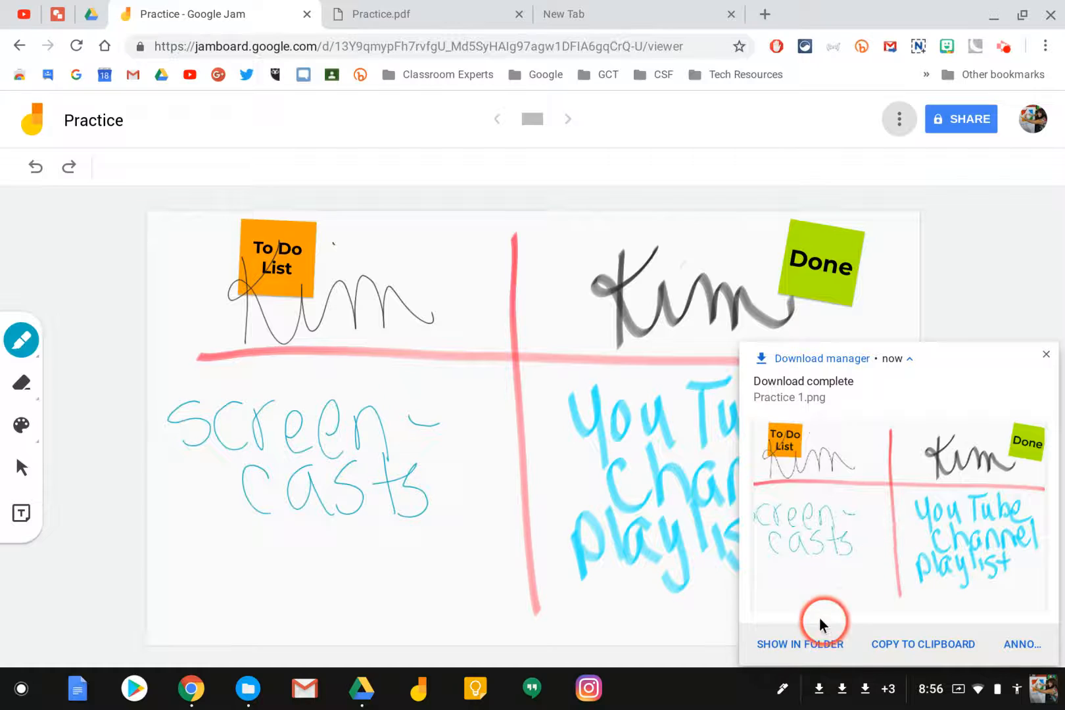
{"action": "left_click", "coordinate": [807, 635]}
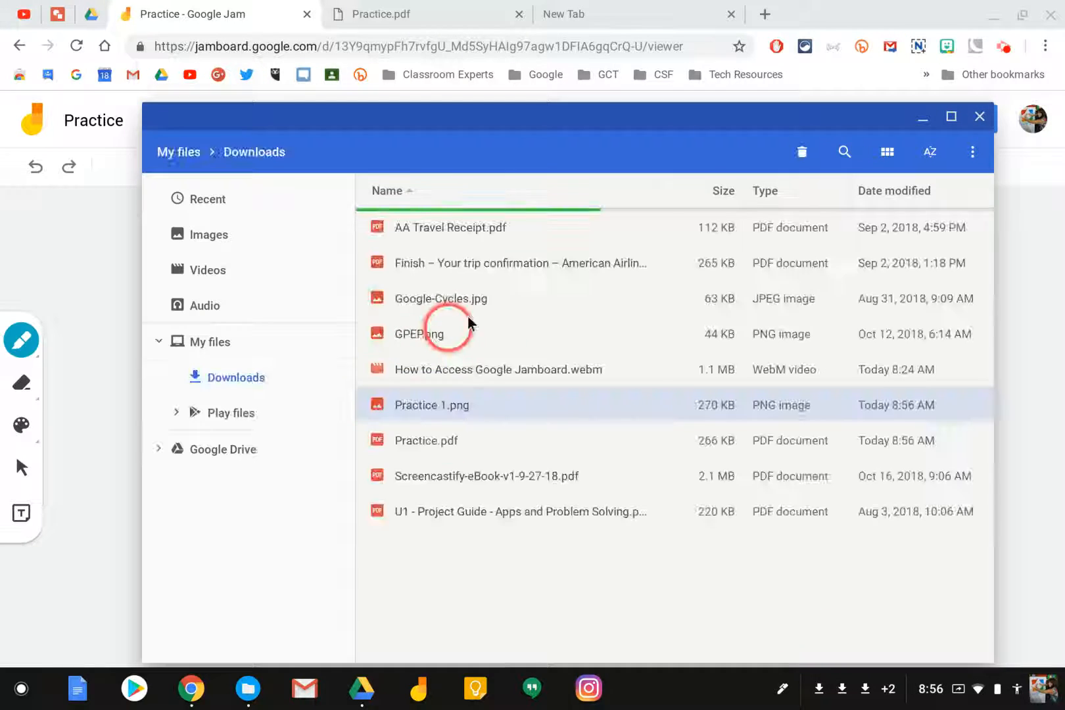
{"action": "double_click", "coordinate": [394, 404]}
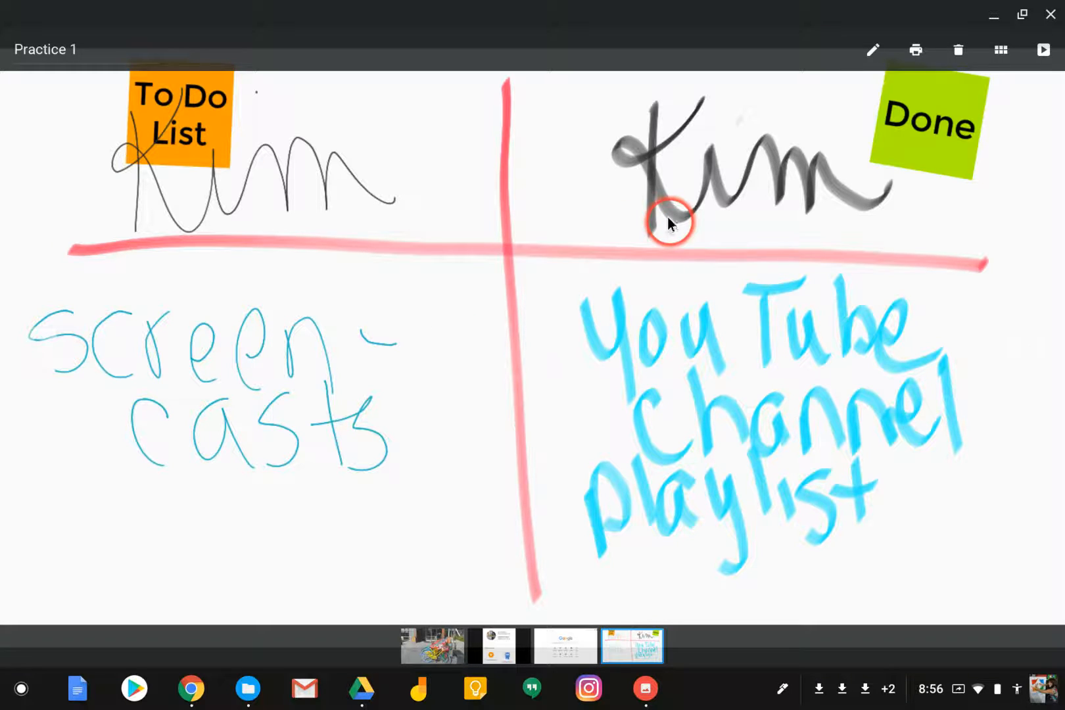
{"action": "left_click", "coordinate": [1050, 13]}
{"action": "left_click", "coordinate": [976, 69]}
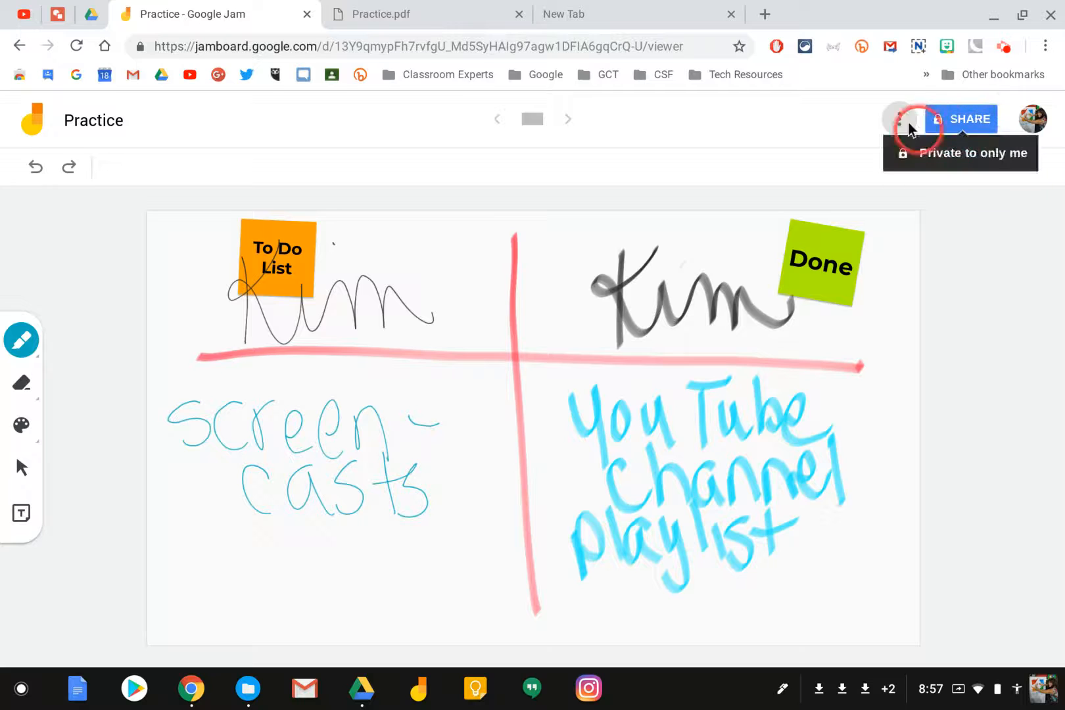
{"action": "left_click", "coordinate": [900, 120]}
{"action": "left_click", "coordinate": [757, 373]}
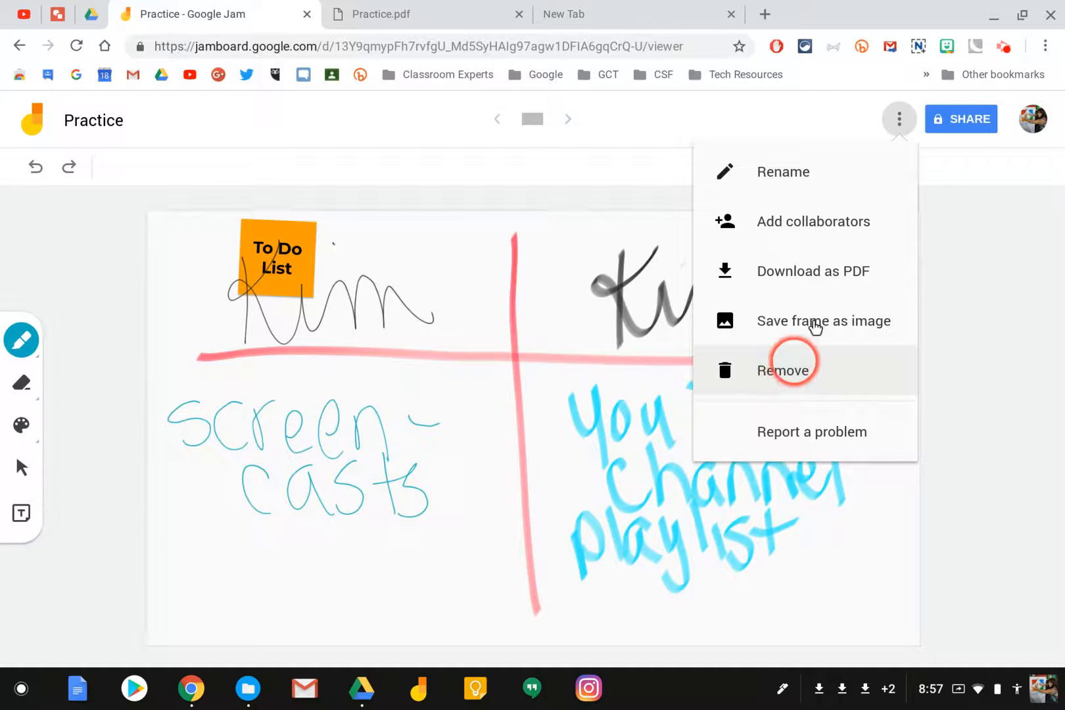
{"action": "left_click", "coordinate": [955, 230]}
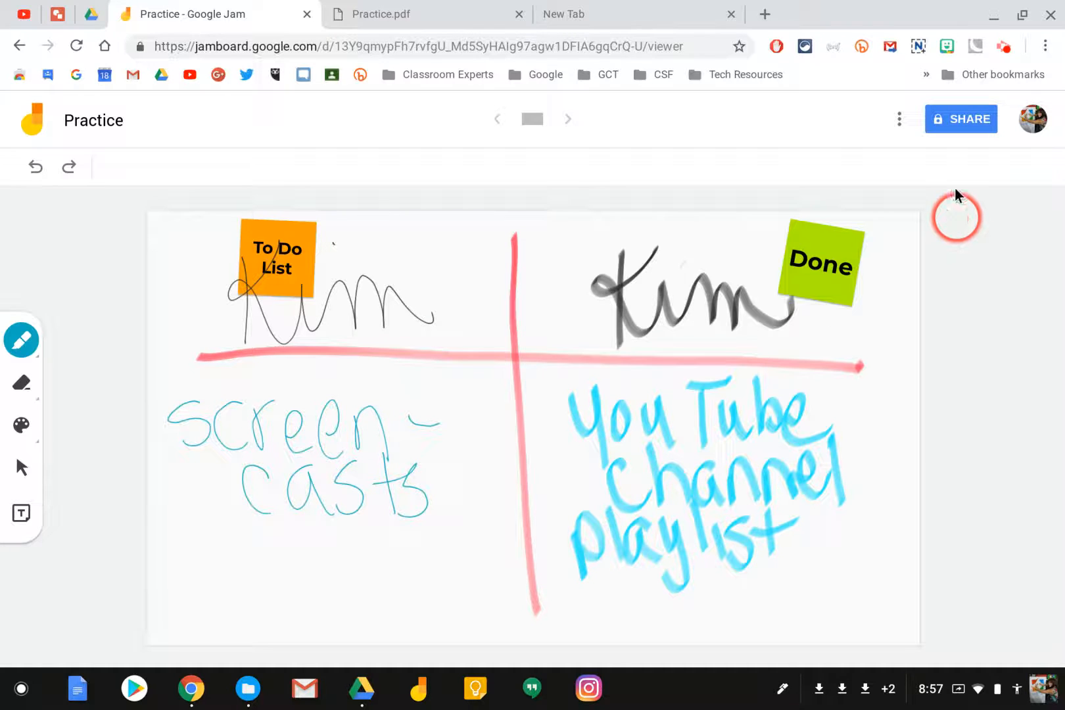
- Review the jam's sharing settings and the permission levels offered for invited people, leaving the settings as they are
{"action": "left_click", "coordinate": [947, 122]}
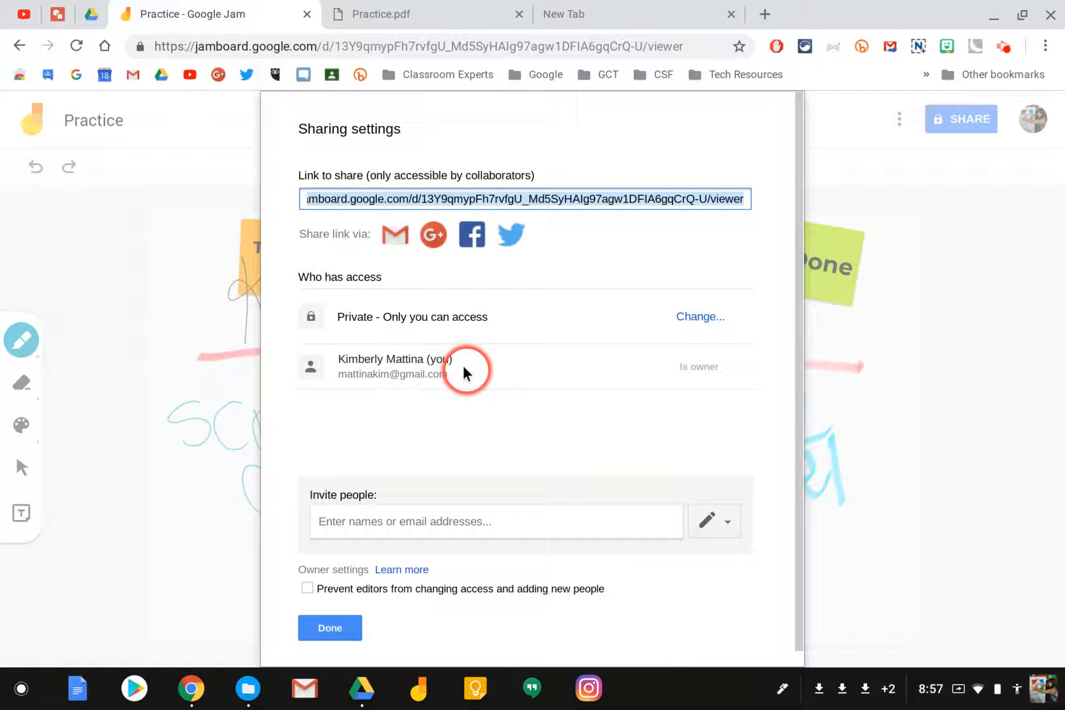
{"action": "left_click", "coordinate": [714, 514]}
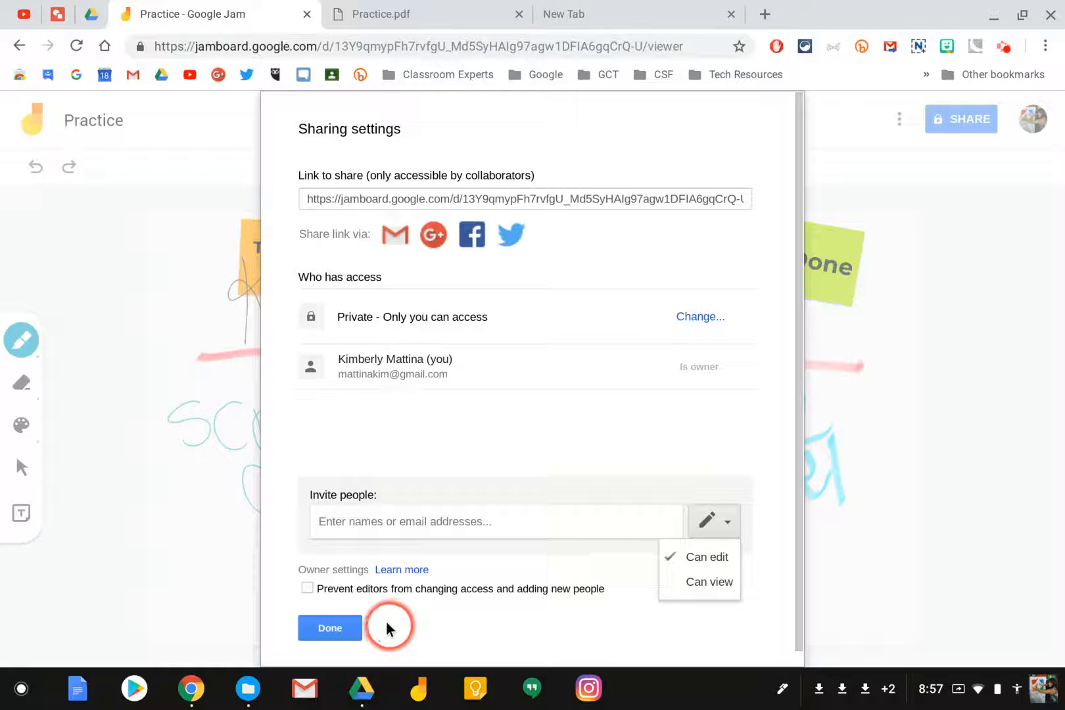
{"action": "left_click", "coordinate": [336, 627]}
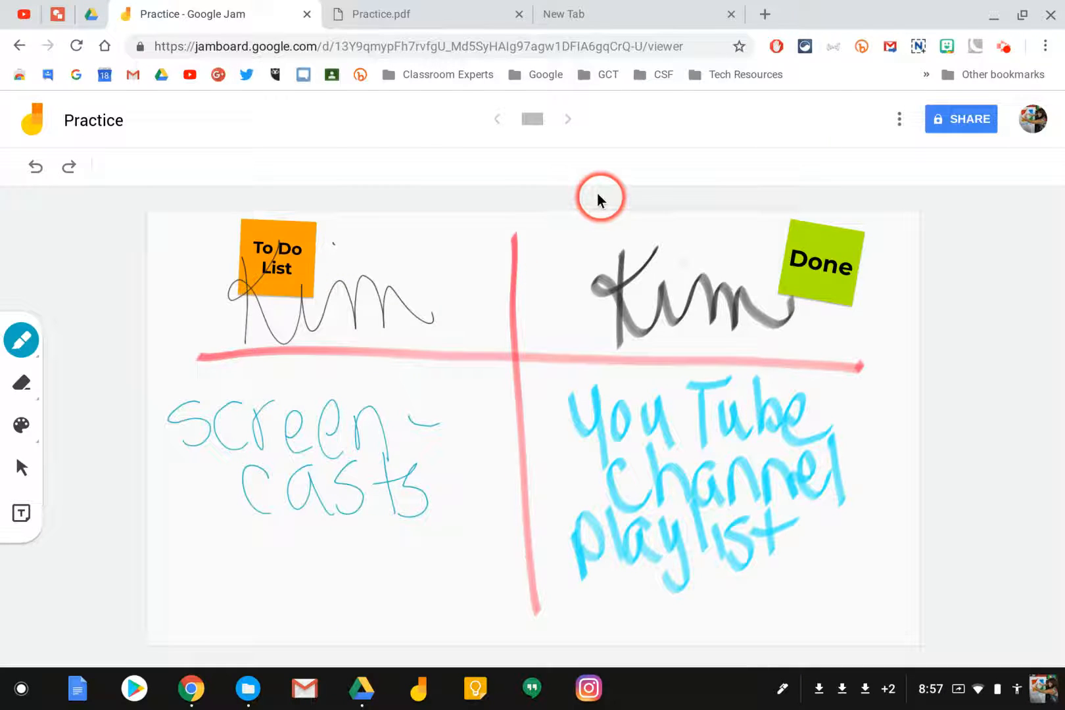